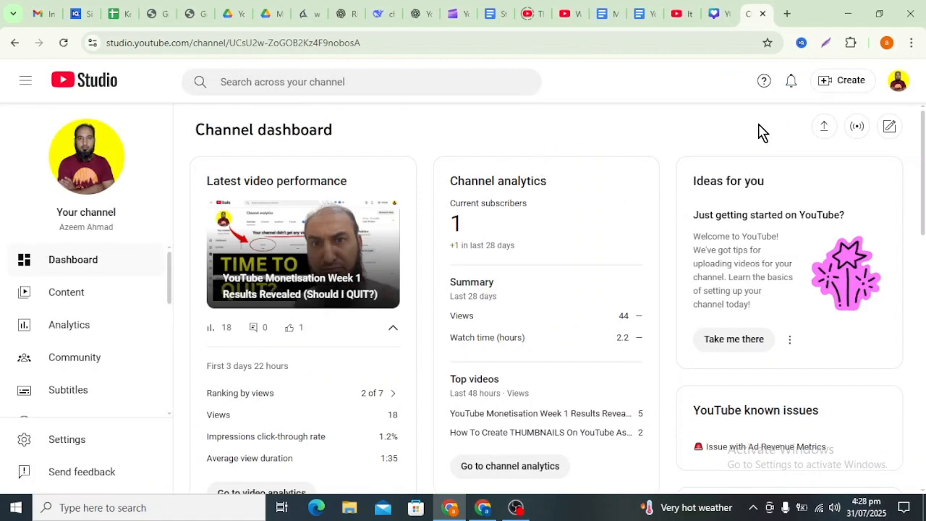
Upload the video file "Starting After 40 5 Steps To Start a Thriving YouTube Channel" from the Videos Ready folder.
click(841, 85)
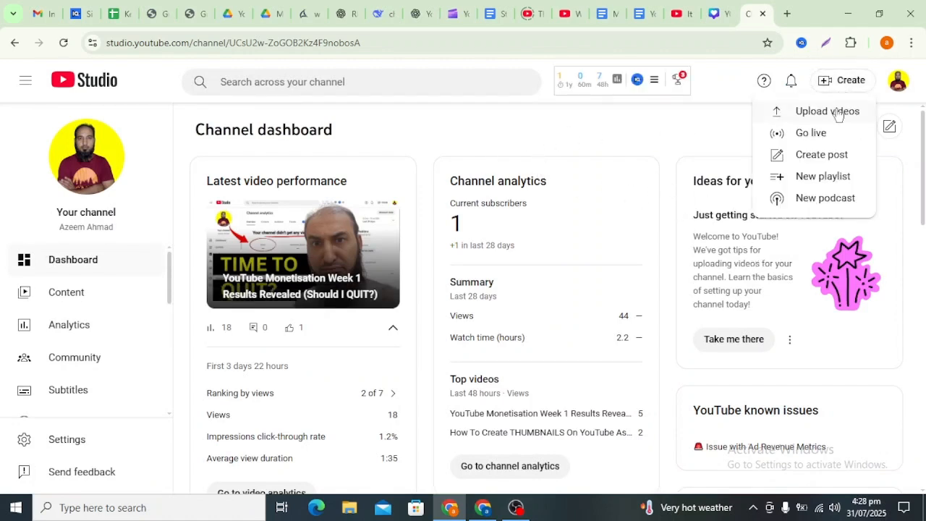
click(837, 114)
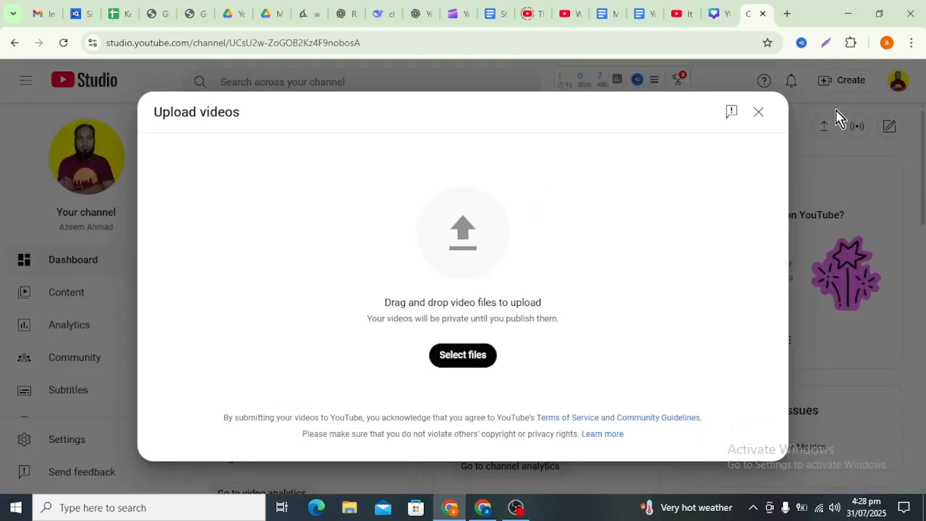
click(463, 355)
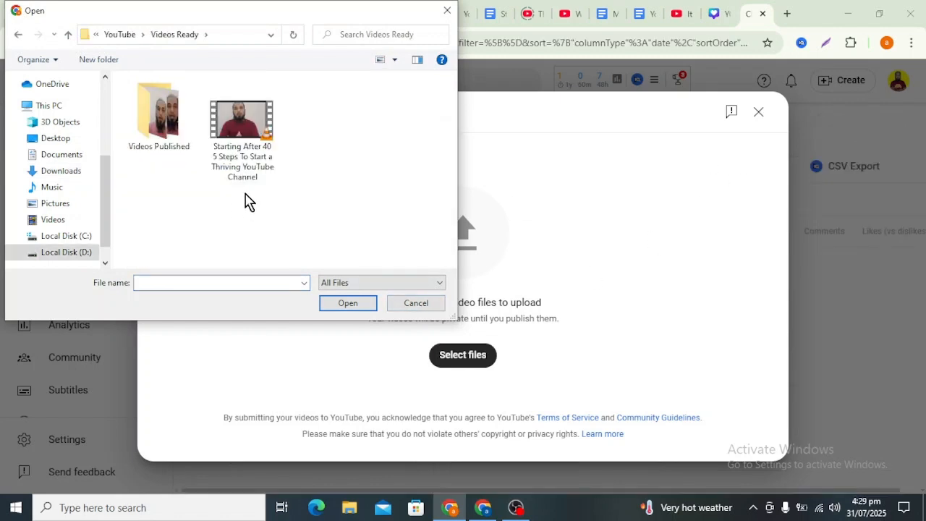
click(253, 141)
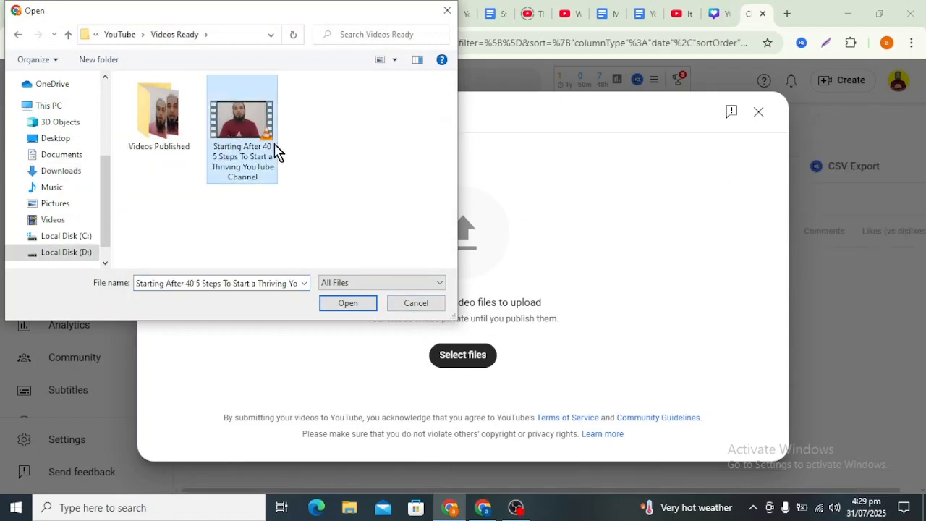
click(350, 312)
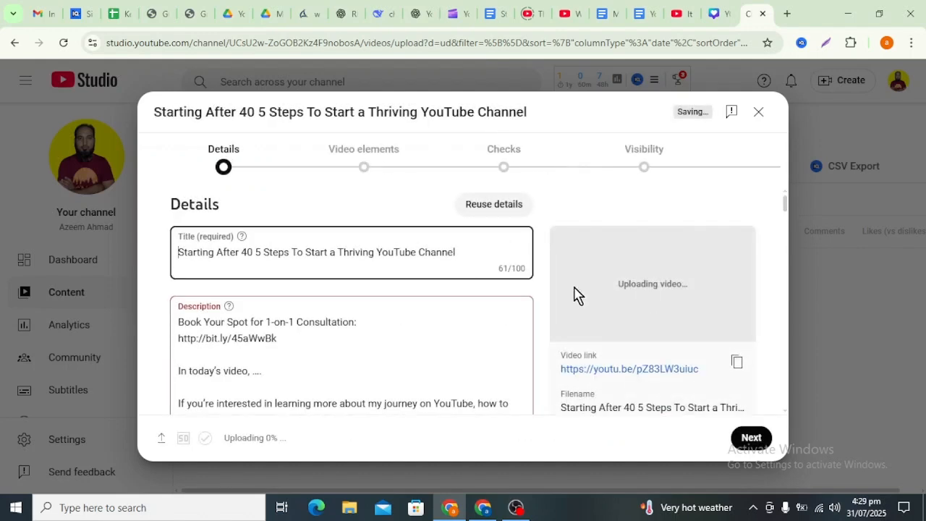
Add a colon after "40" in the video title and expand the Optimize Score checklist to check its description keywords hint.
triple_click(186, 252)
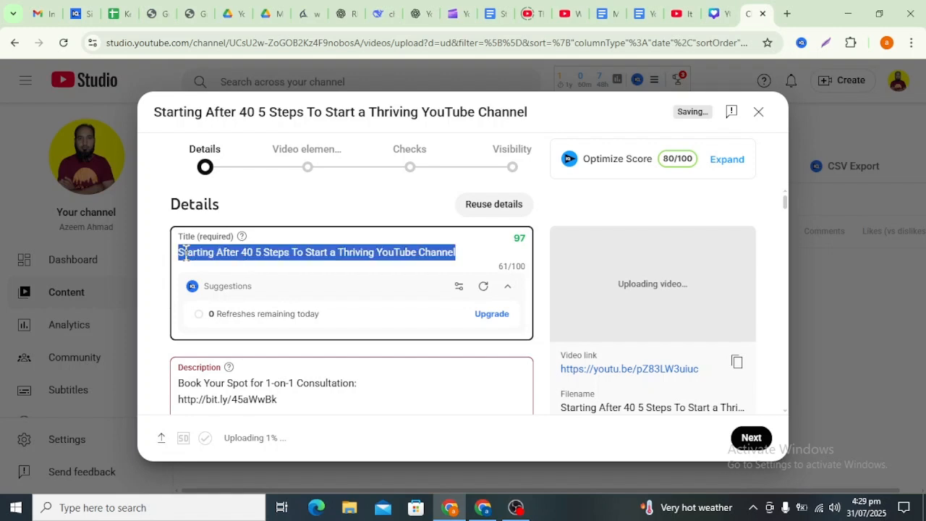
click(293, 253)
click(251, 253)
text(:)
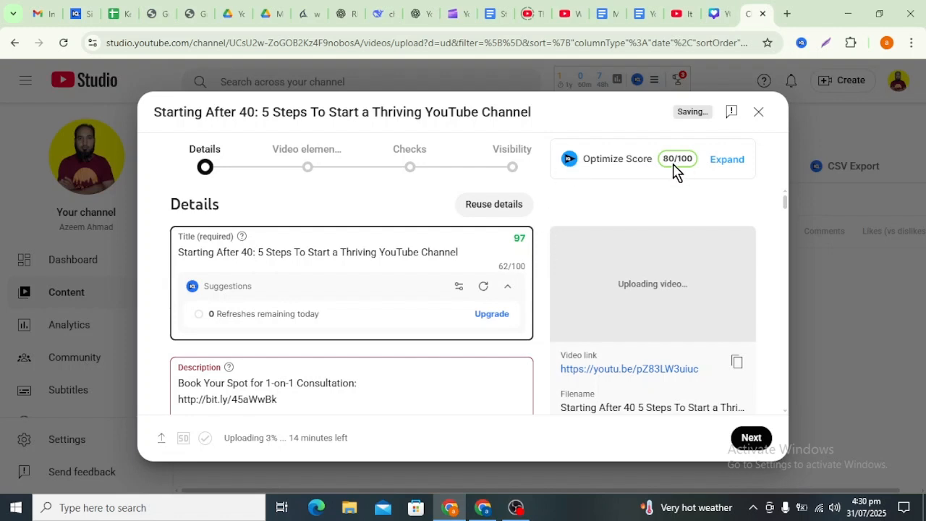
click(727, 160)
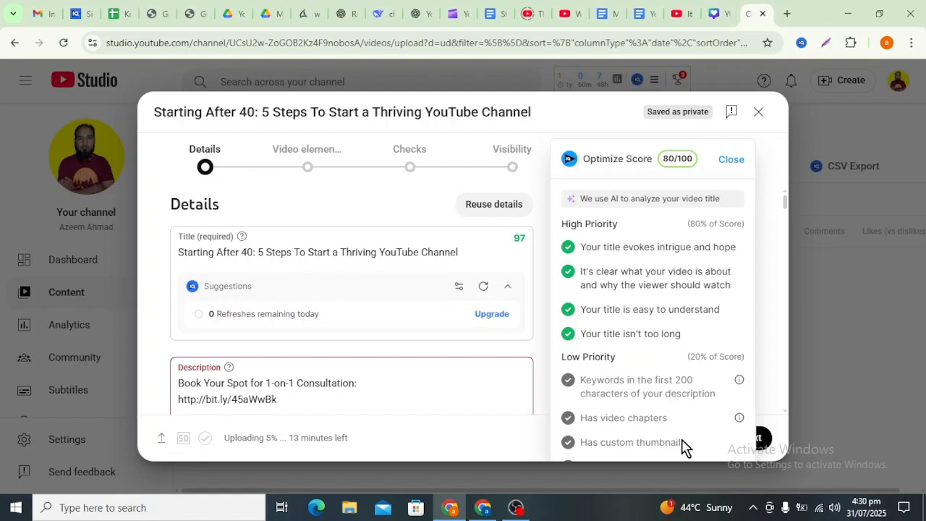
mouse_move(738, 381)
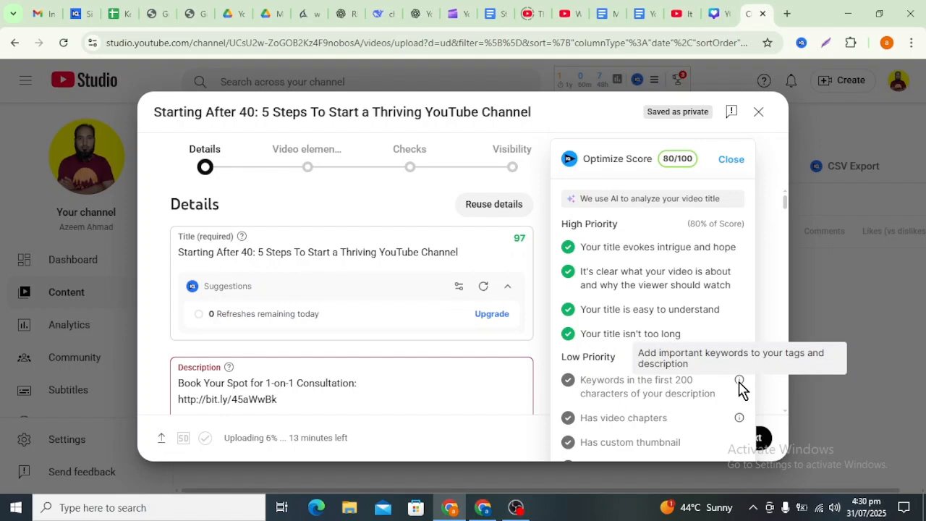
Replace the dots after "In today's video," in the description with "I'll show you how to start a thriving YouTube channel.".
scroll(355, 374, down, 3)
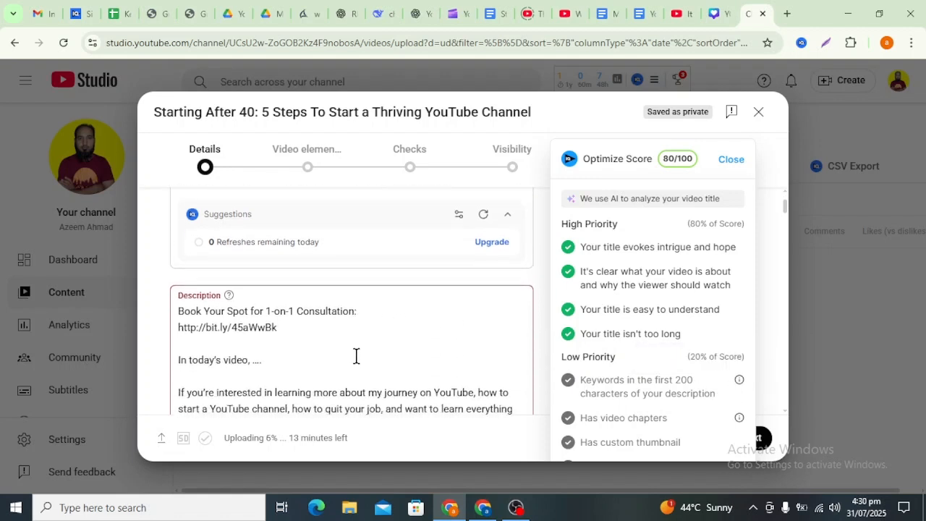
click(283, 299)
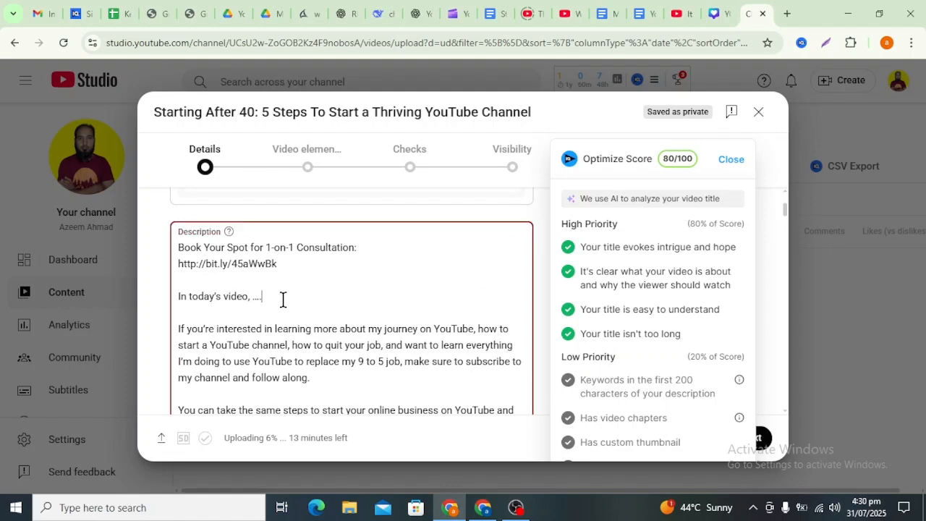
key(BackSpace)
key(BackSpace)
key(BackSpace)
key(BackSpace)
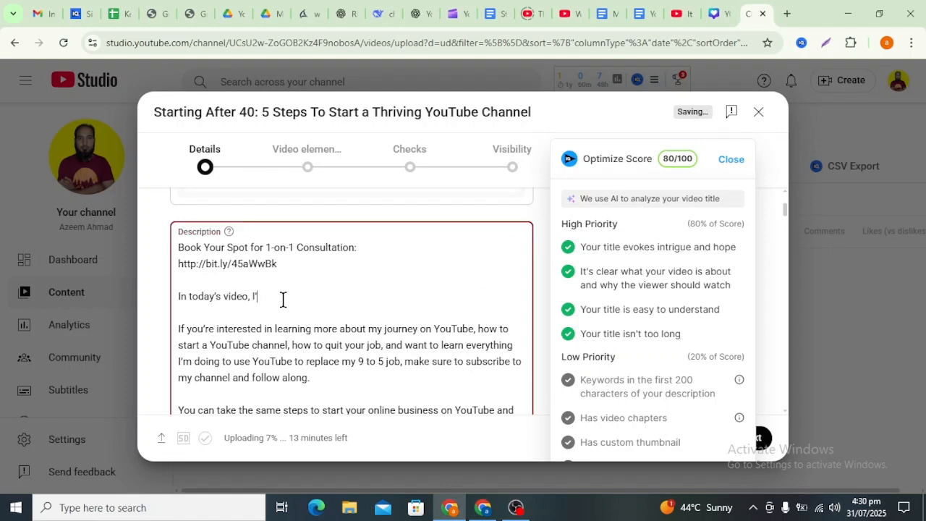
text(I'll show you how to start a thriving )
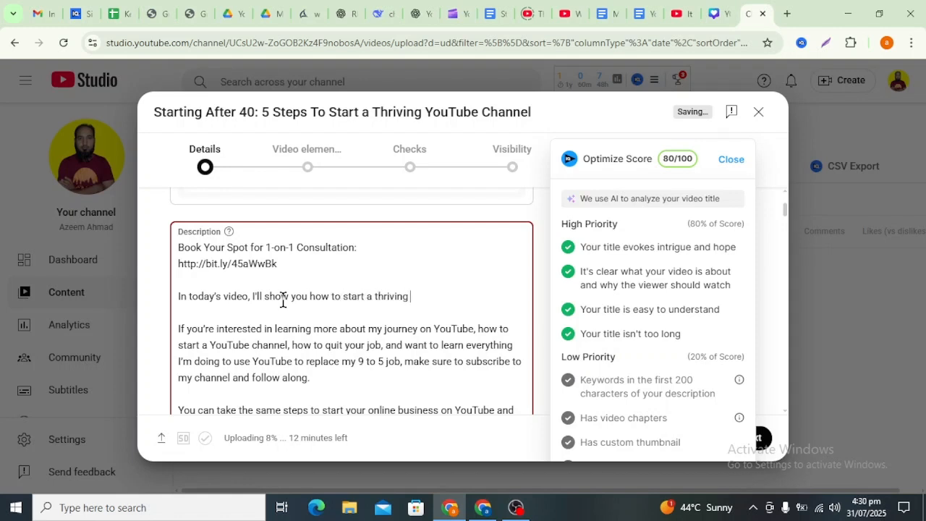
text(YouTube channe)
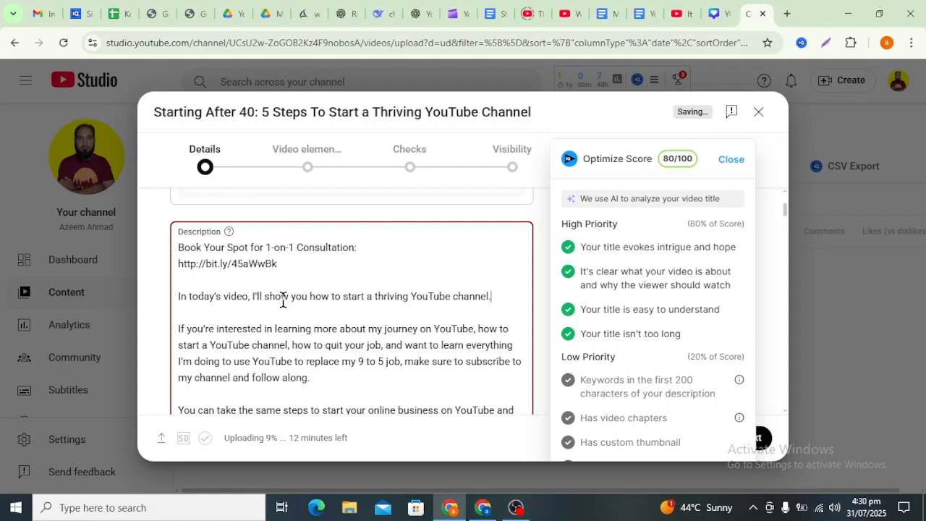
text(l.)
Begin a new description paragraph below with "This will take 5 steps to build a solid foundation for your new YouTube channel".
key(Return)
key(Return)
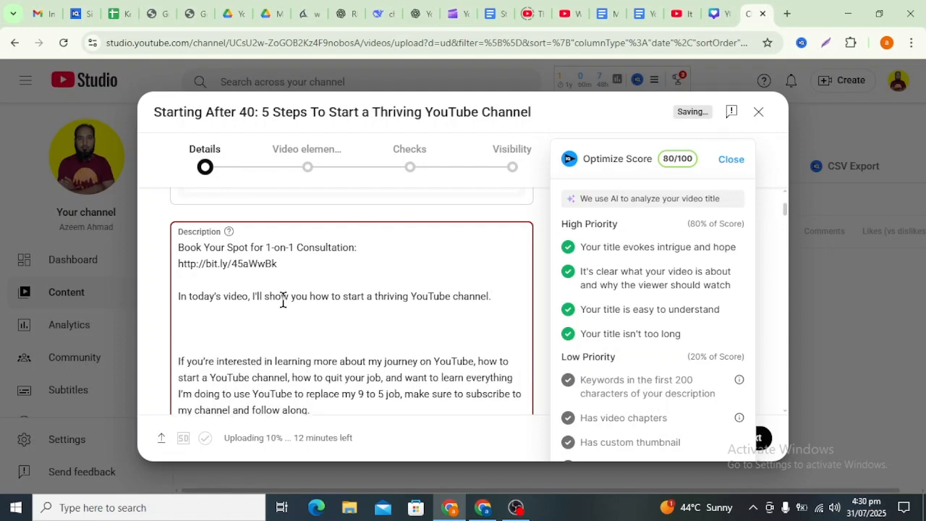
text(This will take 5 s)
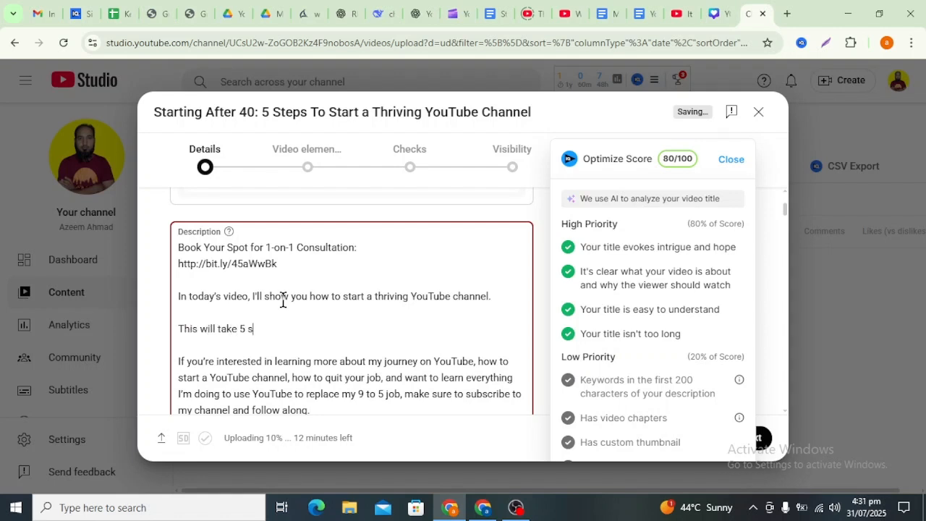
text(teps to build a solid foundation for your )
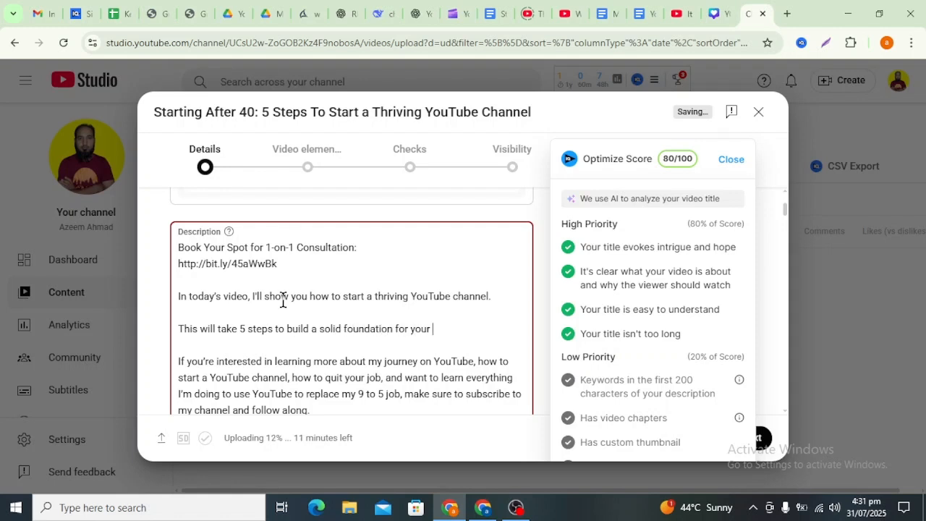
text(new YouTube channel)
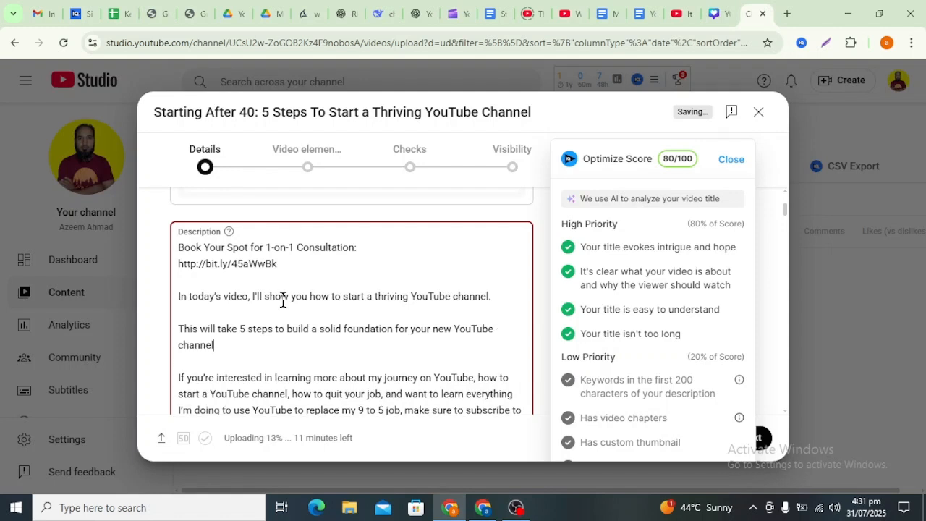
Finish the second description paragraph with "and will almost guarantee that you will hit your goals faster.".
text( and )
text(will )
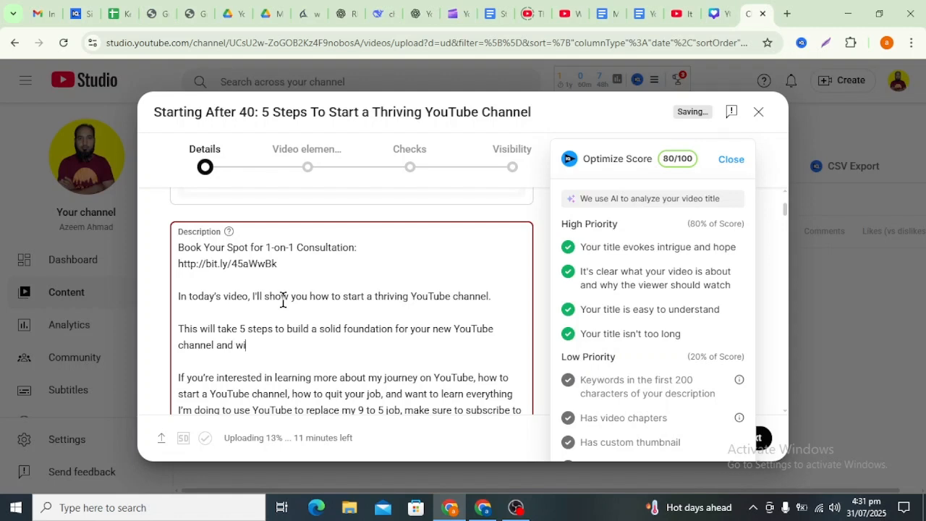
text(almost guarantee)
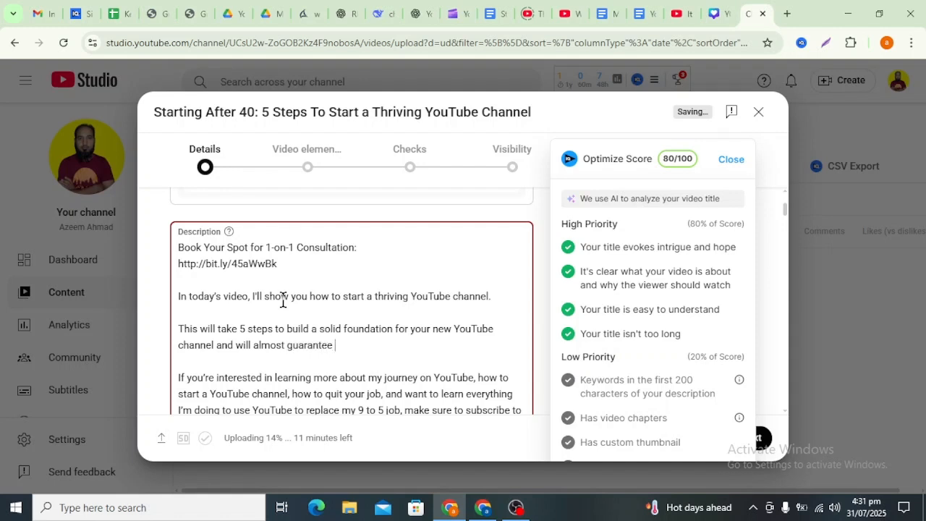
text( that you)
text(will hit your goal)
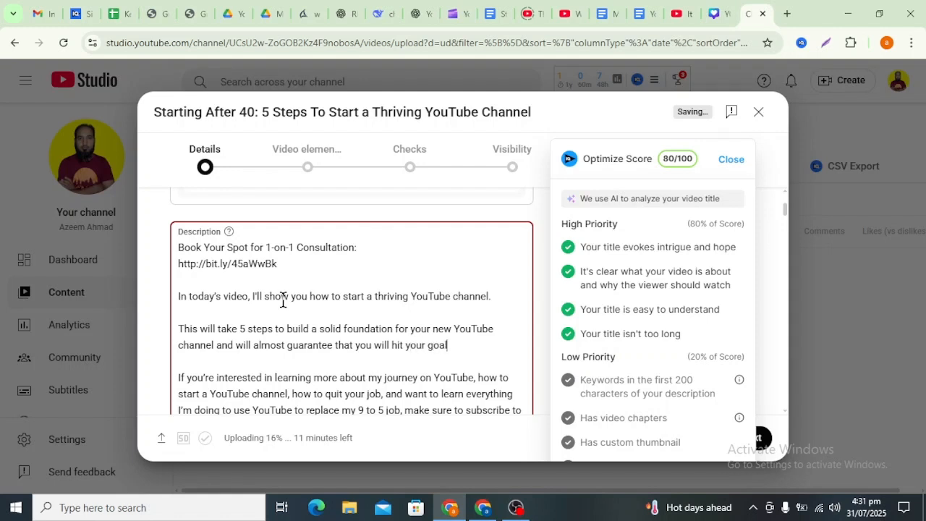
text(s faster)
Review the new description paragraphs against the keyword and video chapters items of the Optimize Score checklist.
drag(343, 295, 489, 296)
click(489, 324)
scroll(476, 347, down, 1)
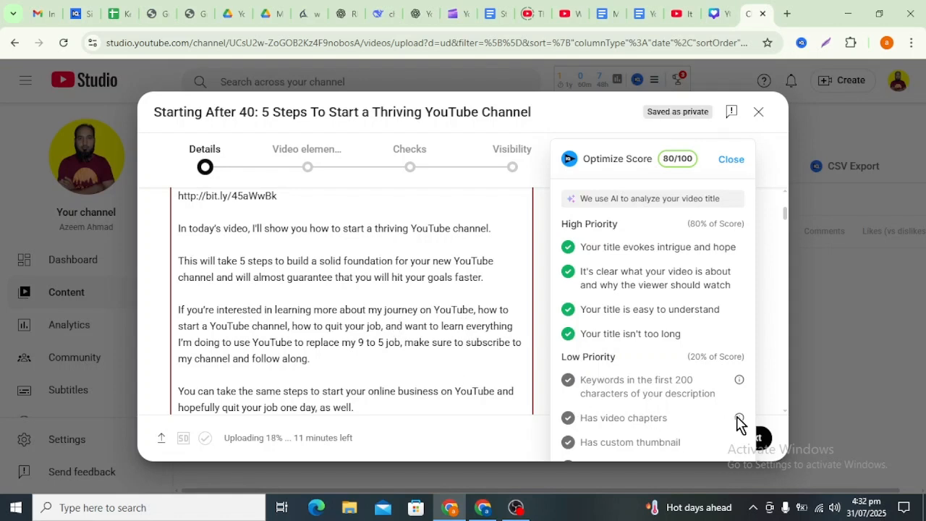
mouse_move(739, 419)
scroll(396, 311, up, 3)
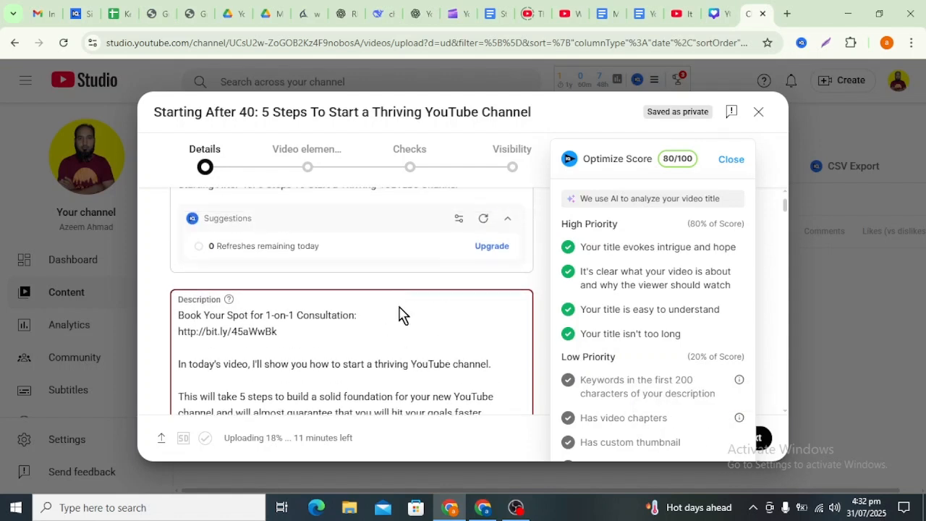
scroll(396, 311, down, 3)
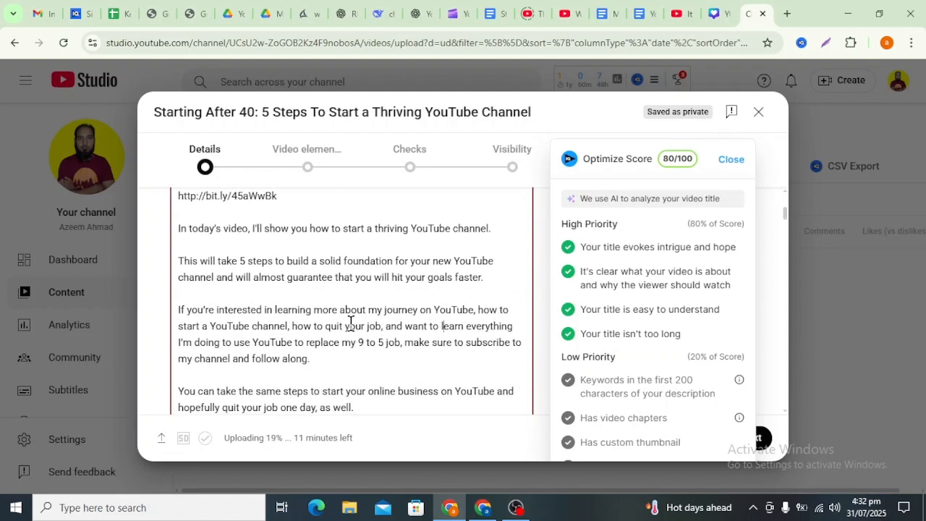
scroll(421, 324, up, 1)
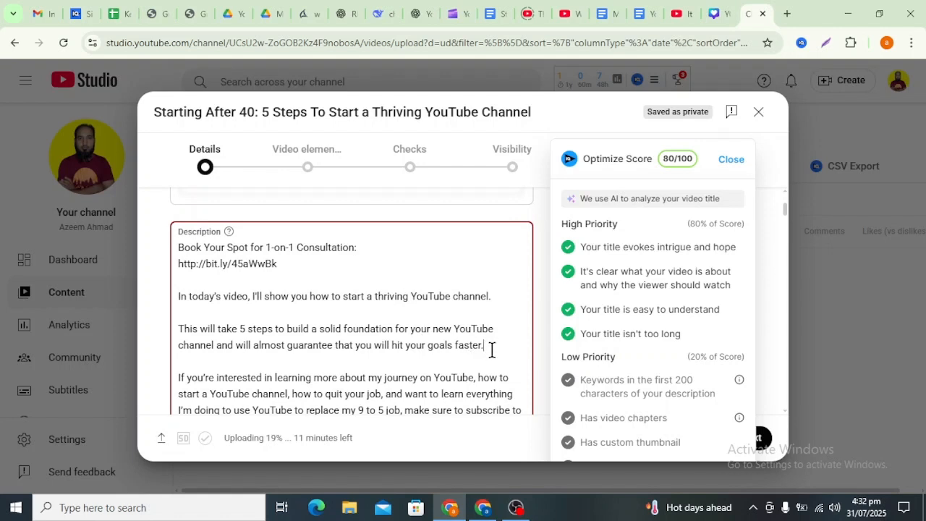
Begin another description paragraph after "goals faster." with "From picking the right niche for YouTube channel to monetisation to".
key(Return)
key(Return)
text(From)
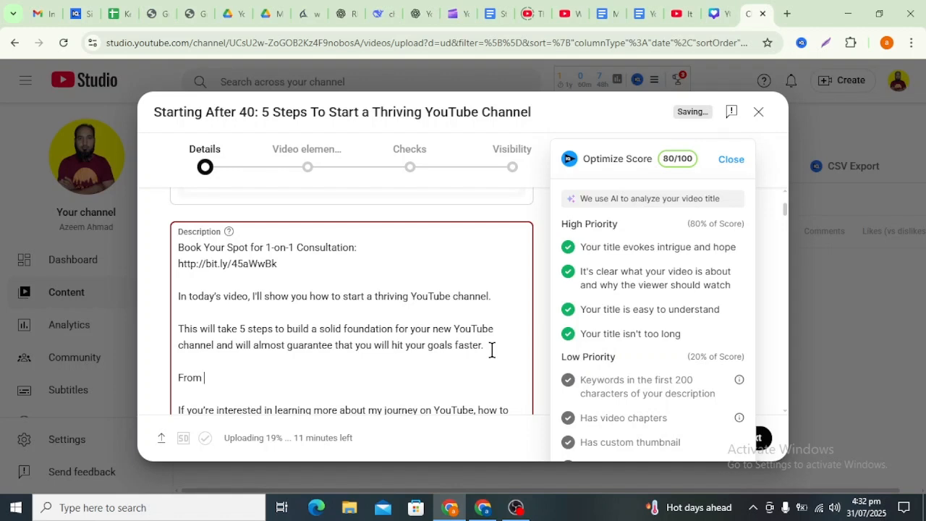
text( picking the right )
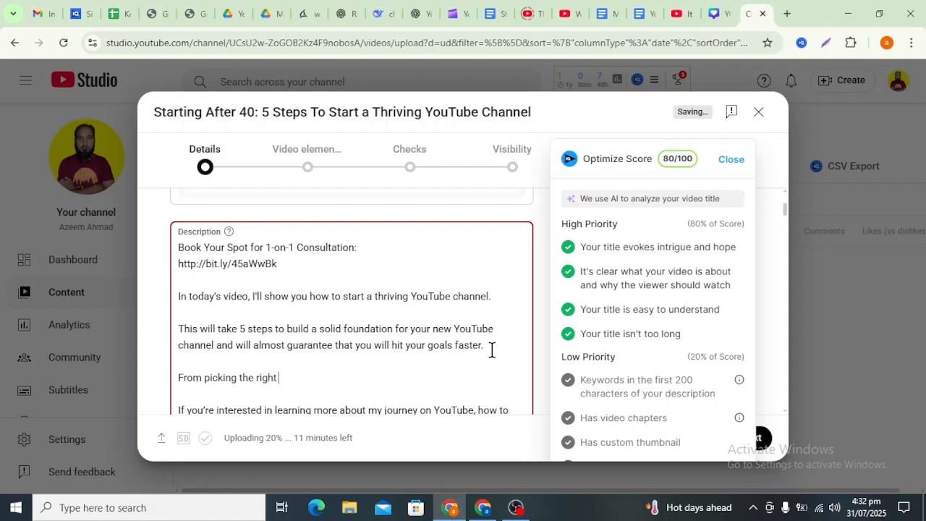
text(niche for YouTube channel to)
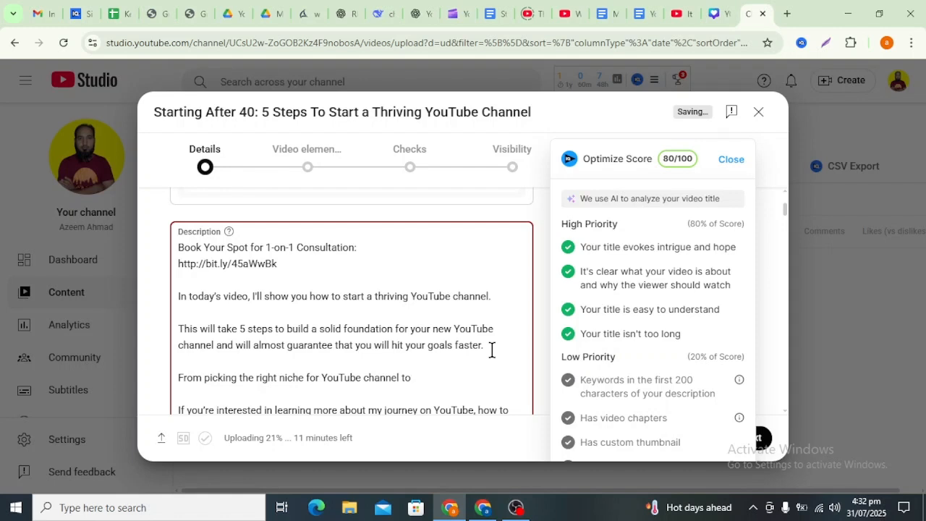
text(monetisation to)
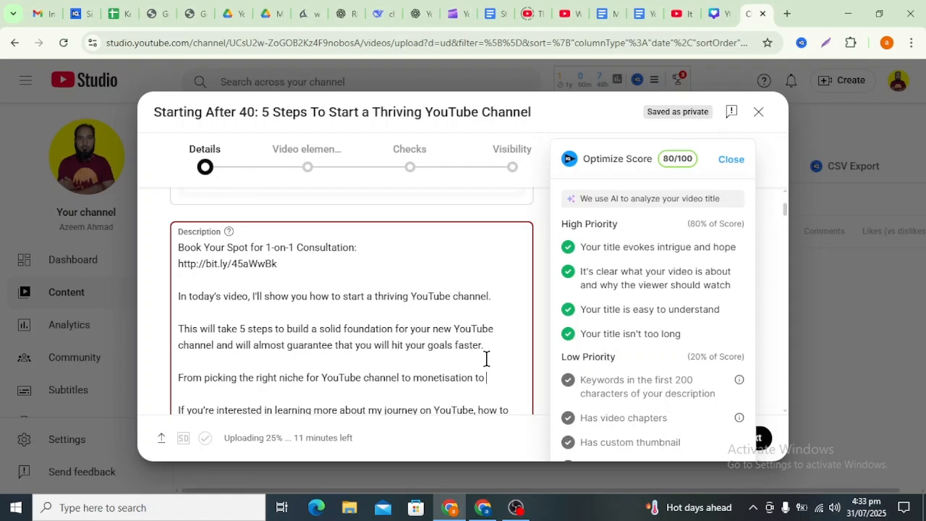
Complete the third description paragraph with "building the right mindset, you'll know exactly what to do to thrive on YouTube.".
text(hav)
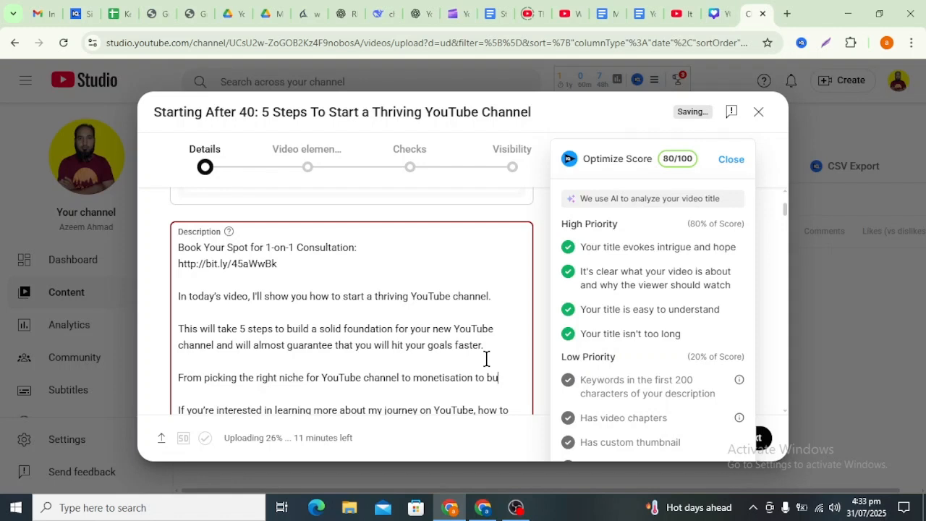
text(ing th)
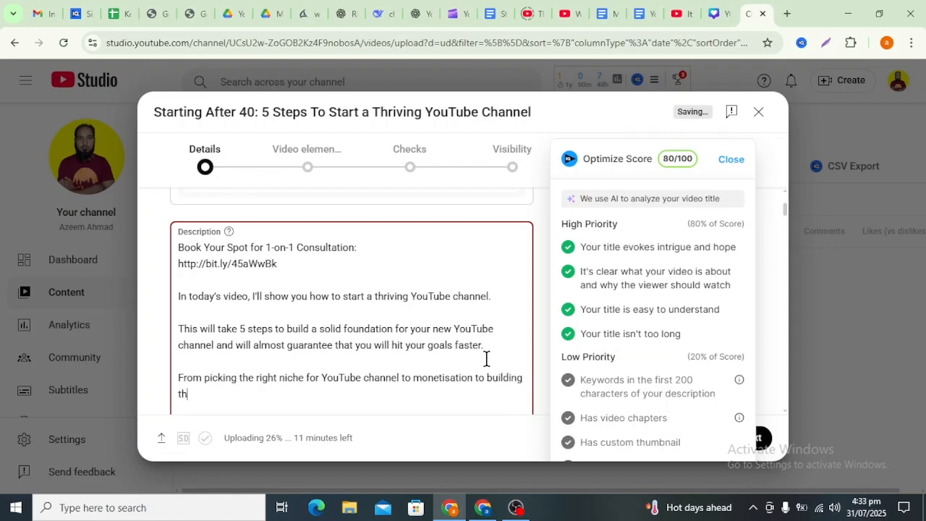
text(e right mindset, you'll)
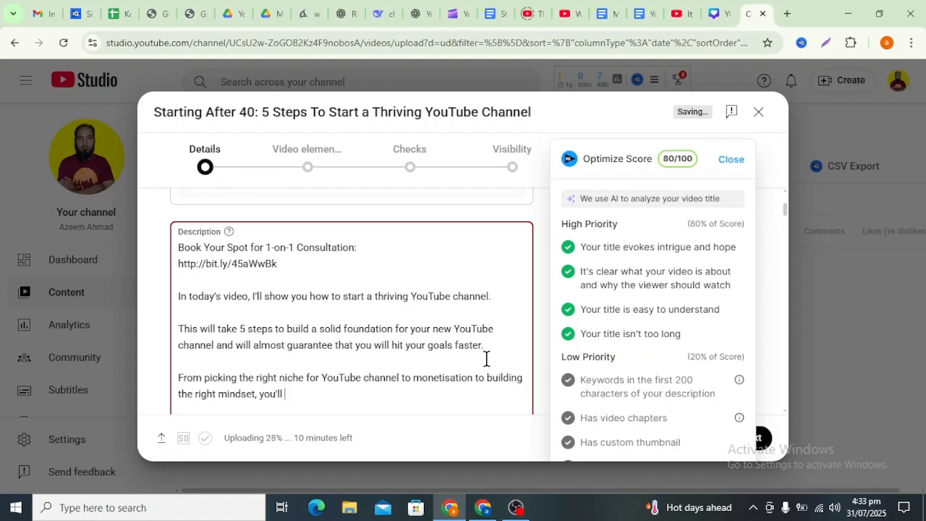
text(now exactly what)
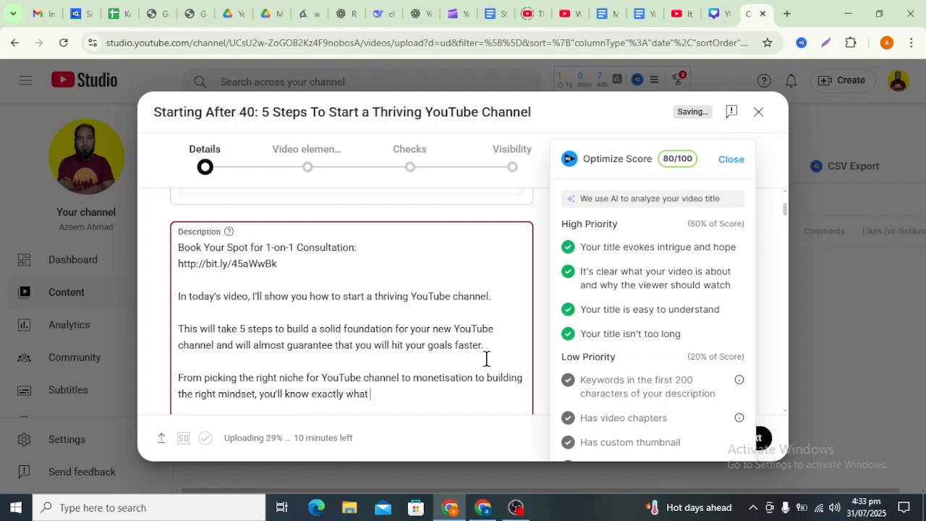
scroll(486, 359, down, 1)
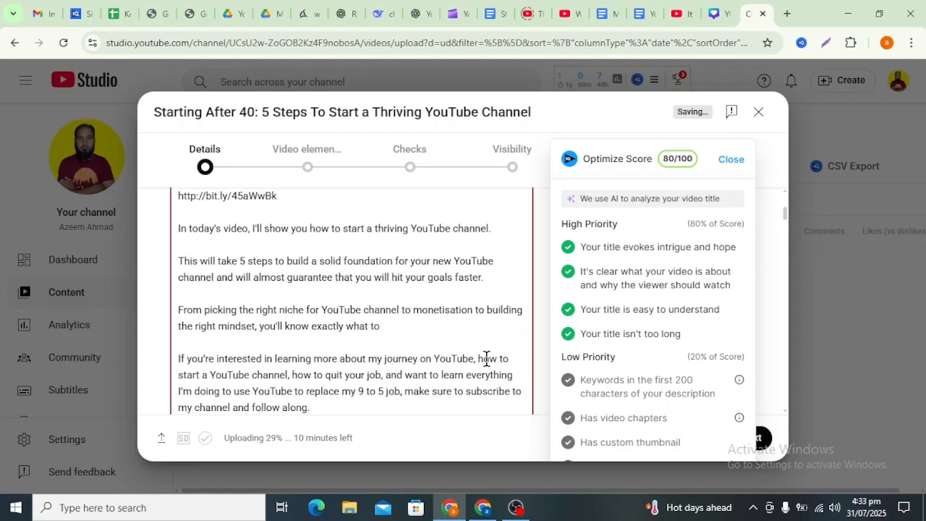
text(t to do to thrive on YouTube.)
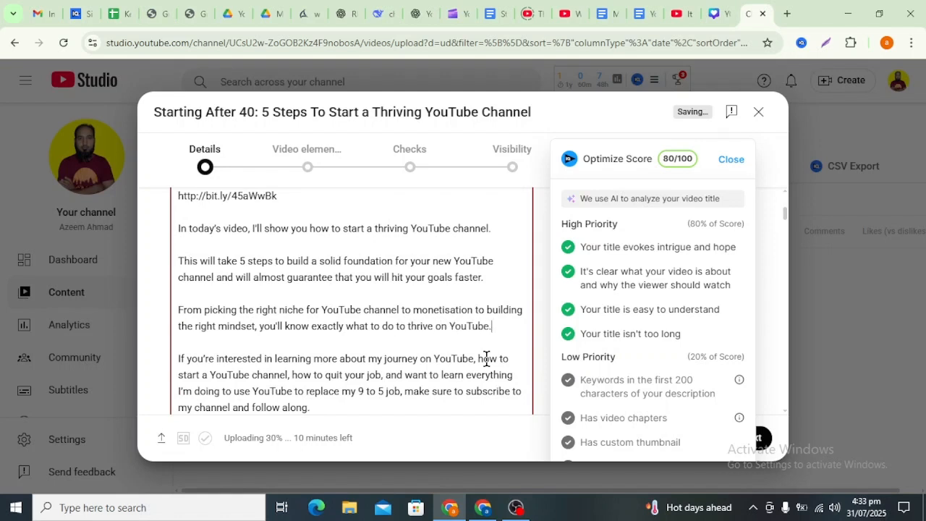
Insert the line "How To Create a YouTube Channel (Step by Step):" below the consultation link in the description, with an empty line under it.
scroll(452, 318, down, 2)
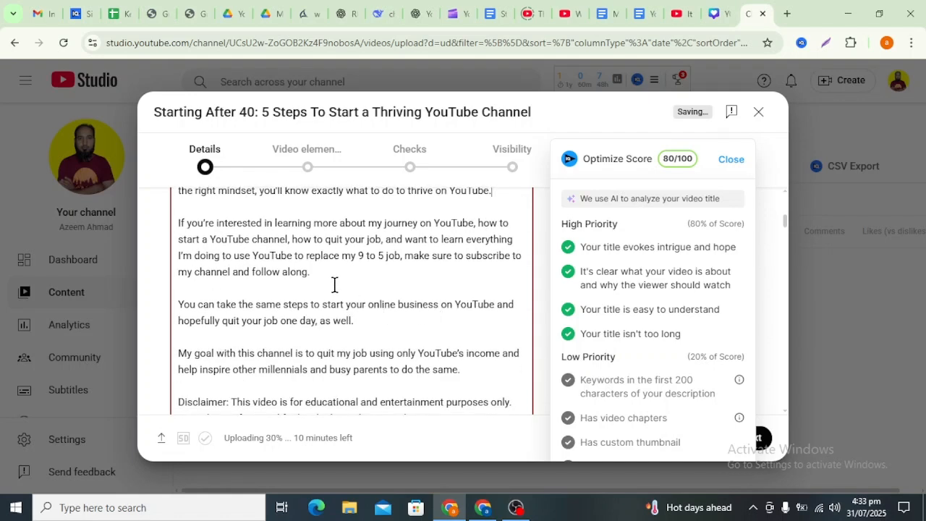
scroll(334, 281, down, 1)
scroll(365, 288, up, 3)
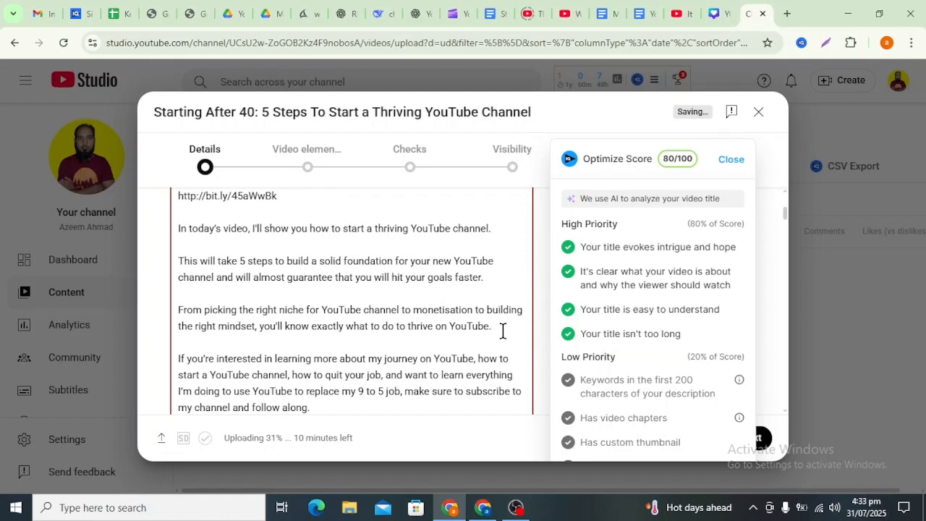
scroll(502, 331, up, 1)
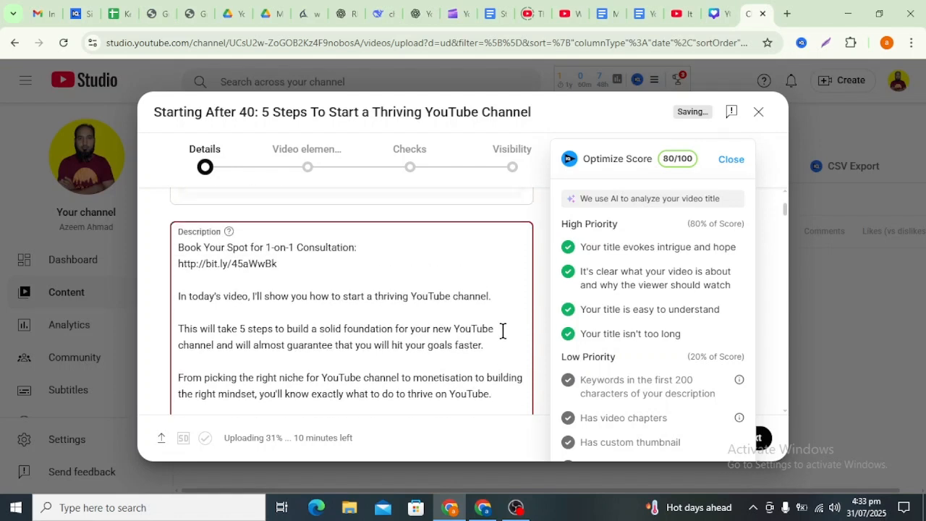
click(308, 265)
key(Return)
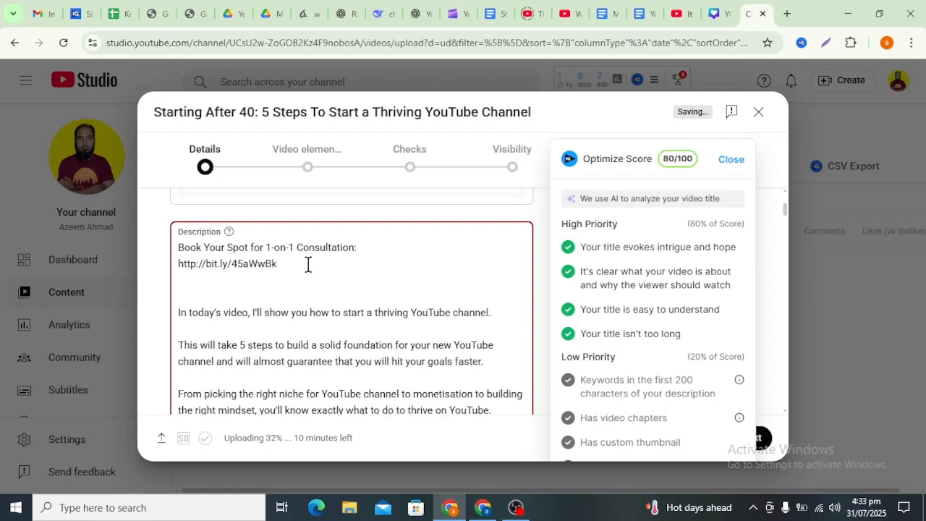
key(Return)
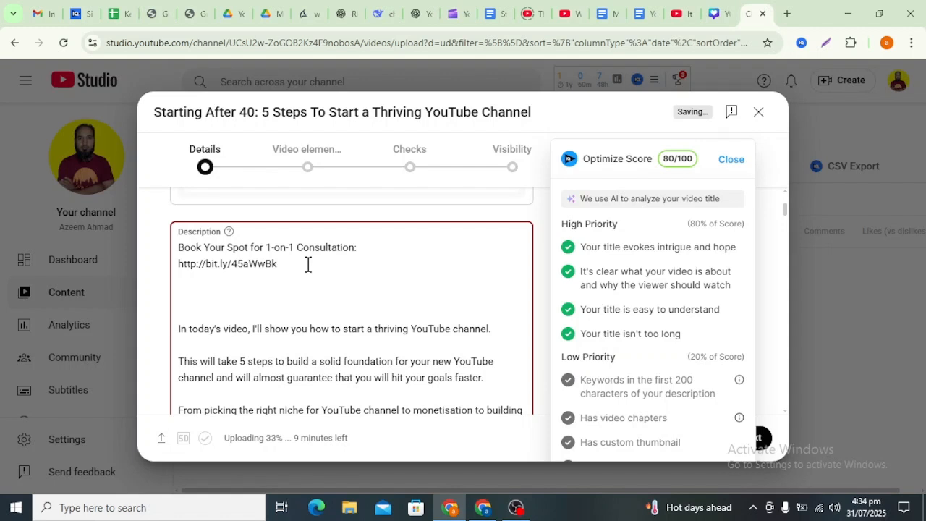
text(How To Create a YouTube Channel)
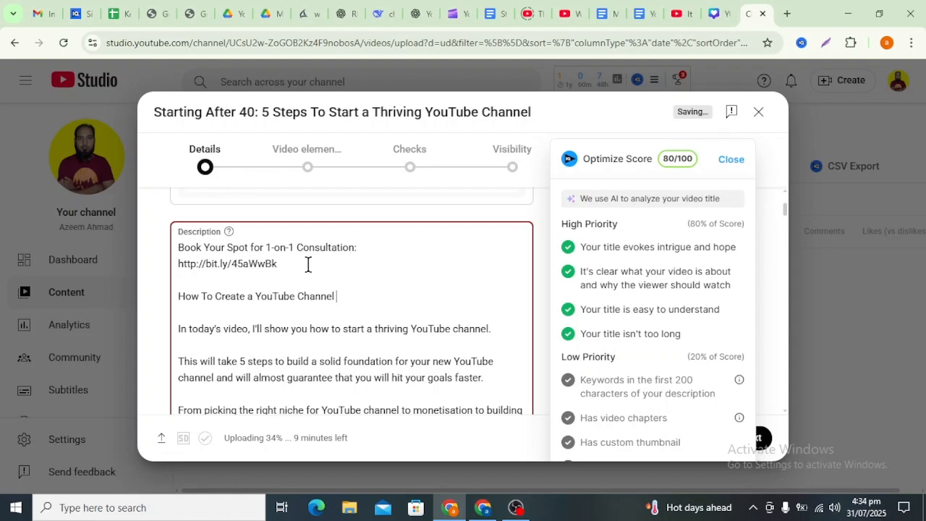
text( (Step by Step)
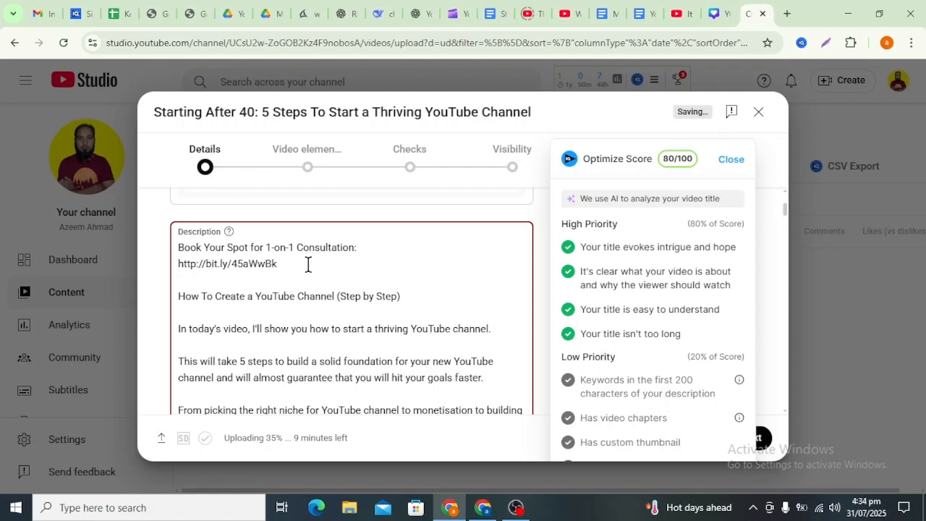
text():)
key(Return)
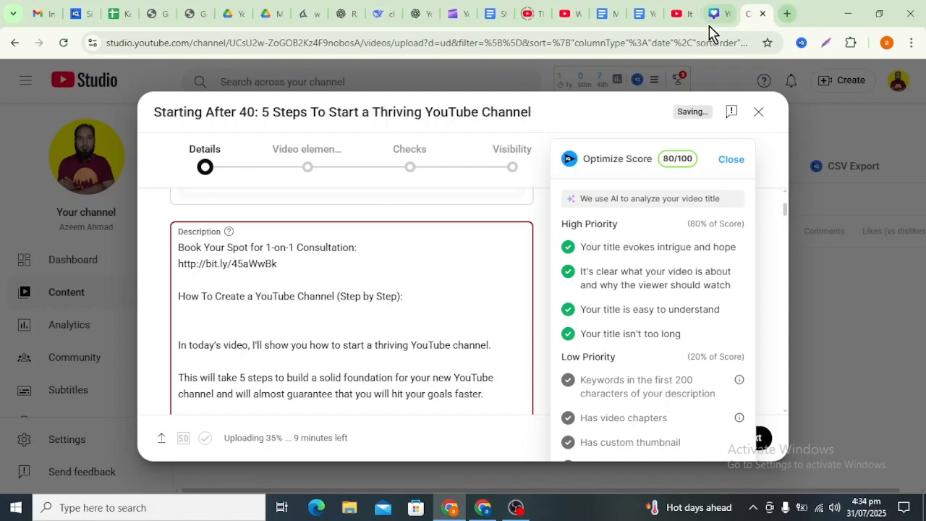
Open YouTube in a new browser tab and go to the channel's YouTube Studio.
click(787, 14)
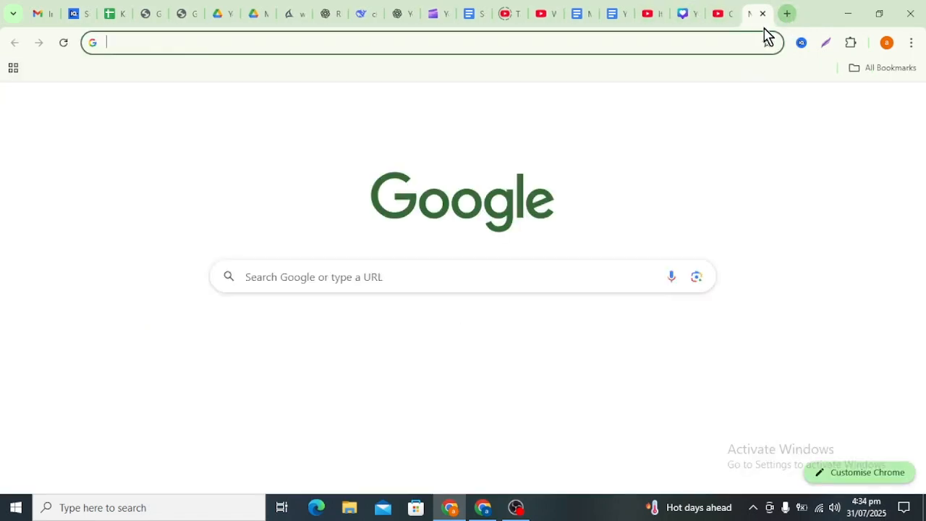
text(y)
key(Return)
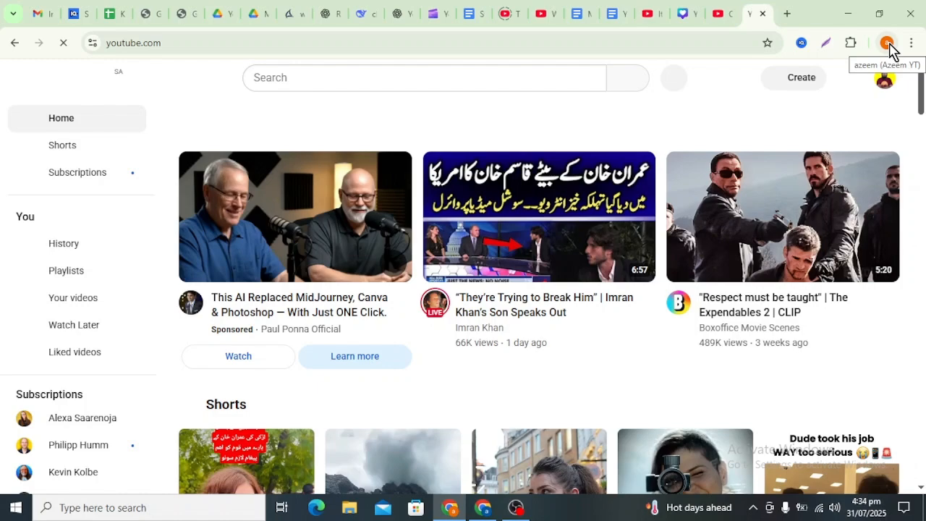
click(888, 44)
click(887, 45)
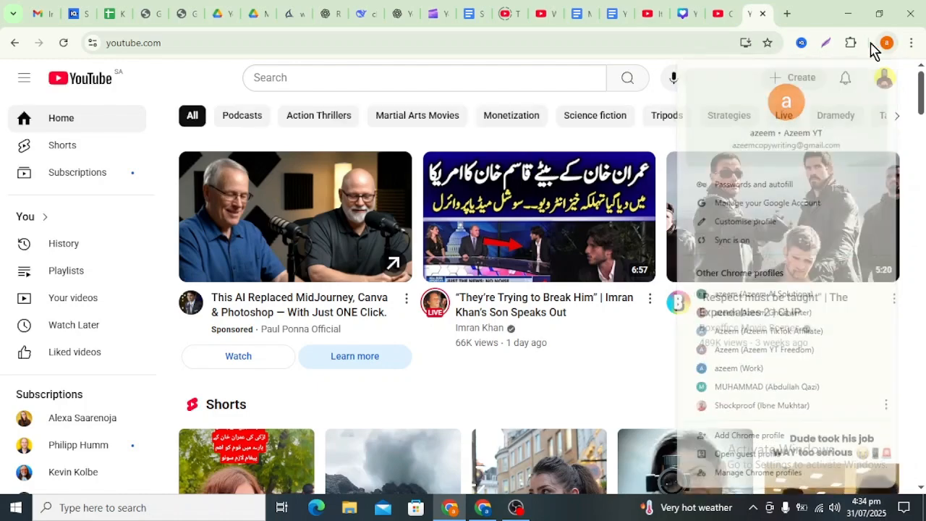
click(634, 43)
click(713, 76)
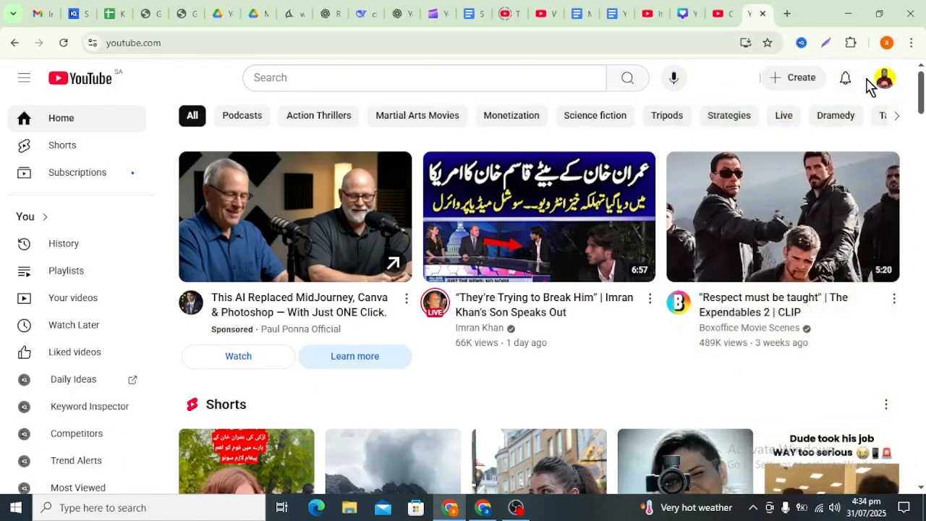
click(884, 78)
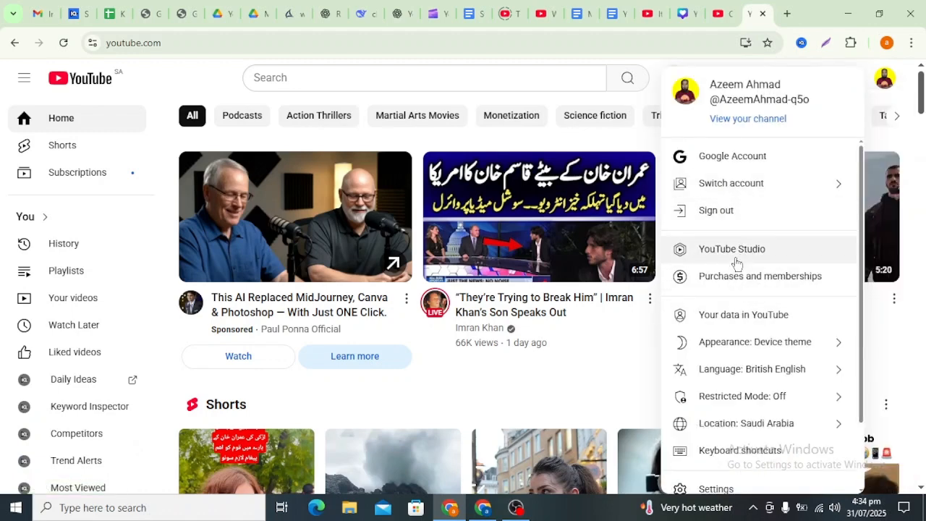
click(739, 250)
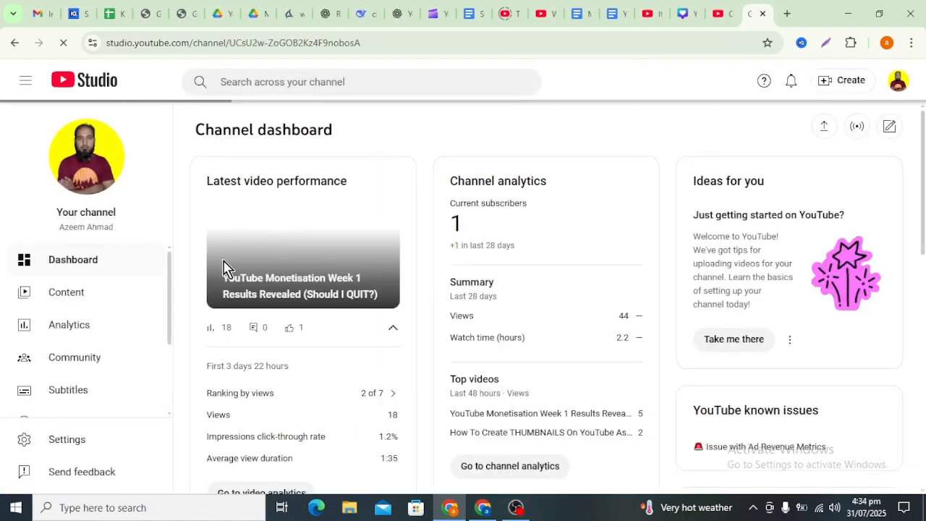
Open the details of the "How To Create A YouTube Channel For People Over 40" video from the channel content and copy its video link.
click(72, 294)
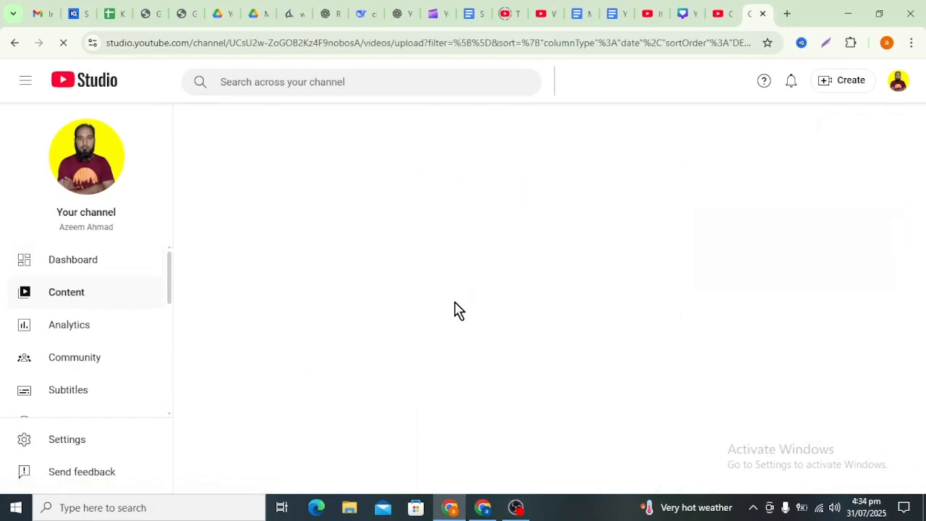
scroll(666, 239, down, 1)
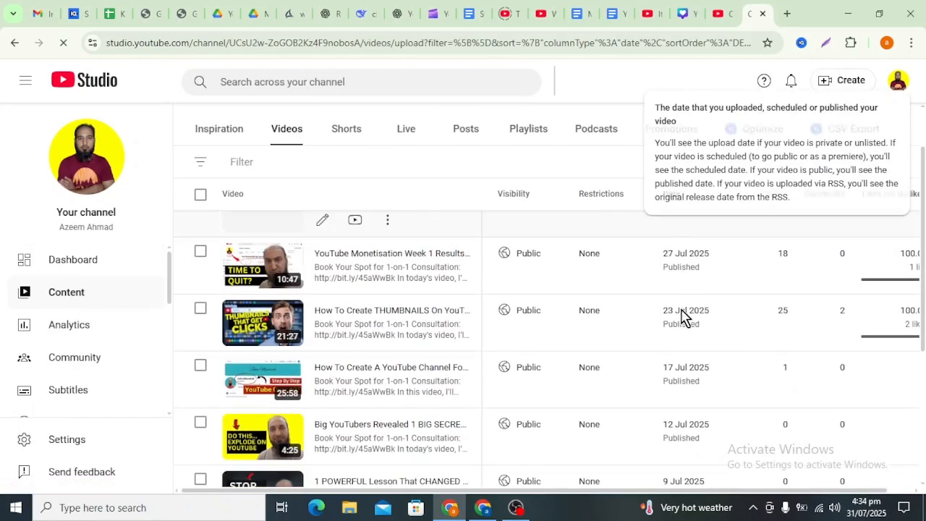
scroll(355, 311, down, 1)
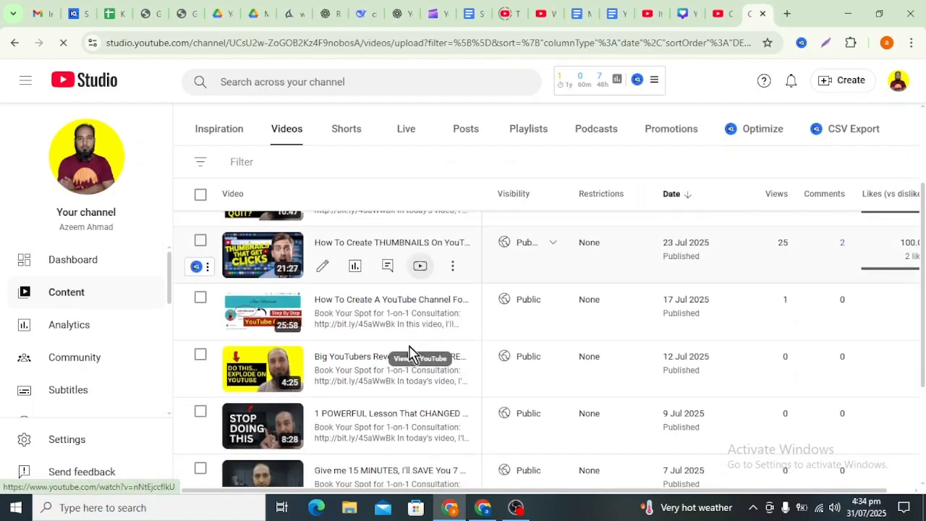
click(354, 301)
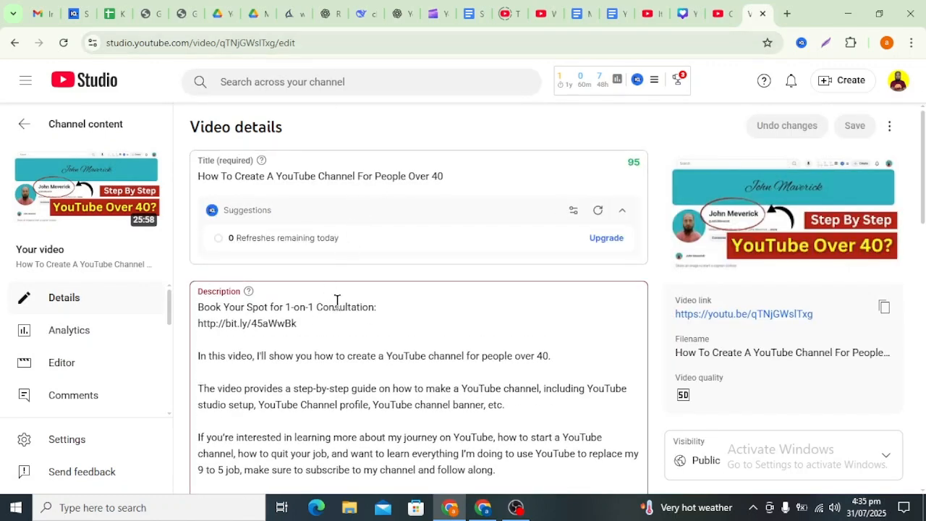
scroll(337, 302, down, 2)
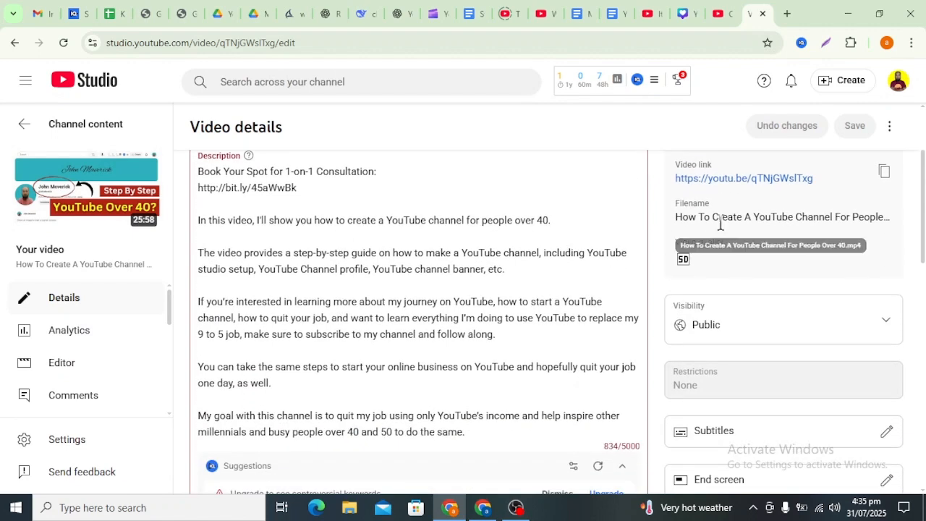
scroll(745, 217, up, 1)
click(885, 241)
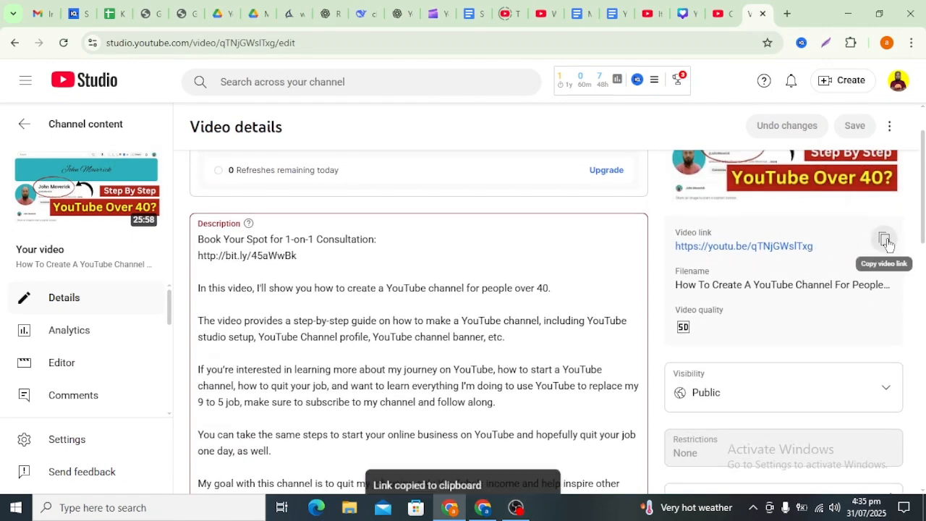
Return to the video upload and paste the copied video link under "How To Create a YouTube Channel (Step by Step):" in the description.
click(717, 21)
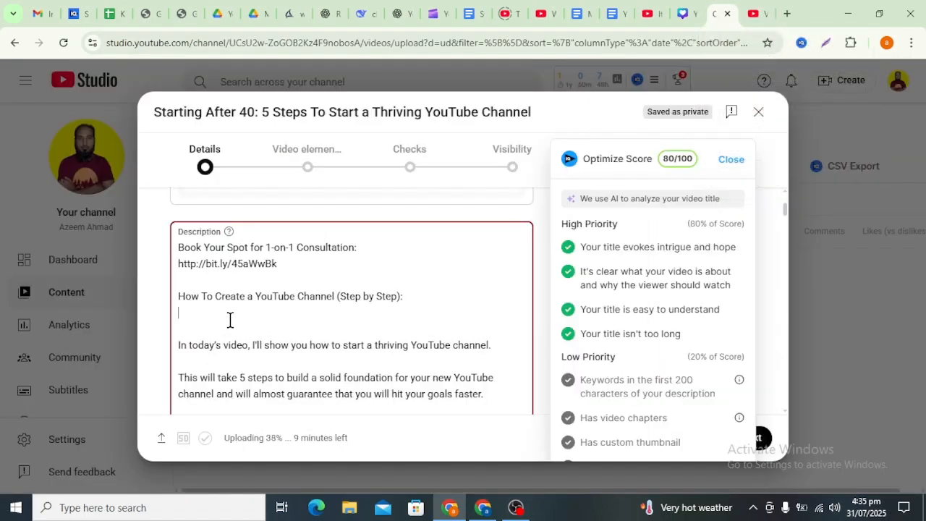
key(ctrl+v)
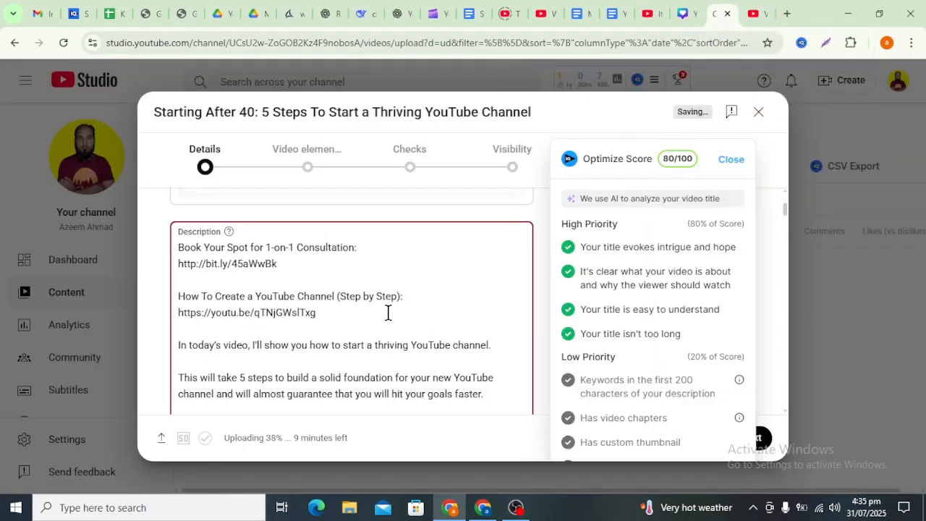
key(Return)
key(BackSpace)
Check the rest of the description down to the thumbnail section, and open the download settings of the YOUTUBE THUMBNAILS design in Canva.
scroll(389, 313, down, 5)
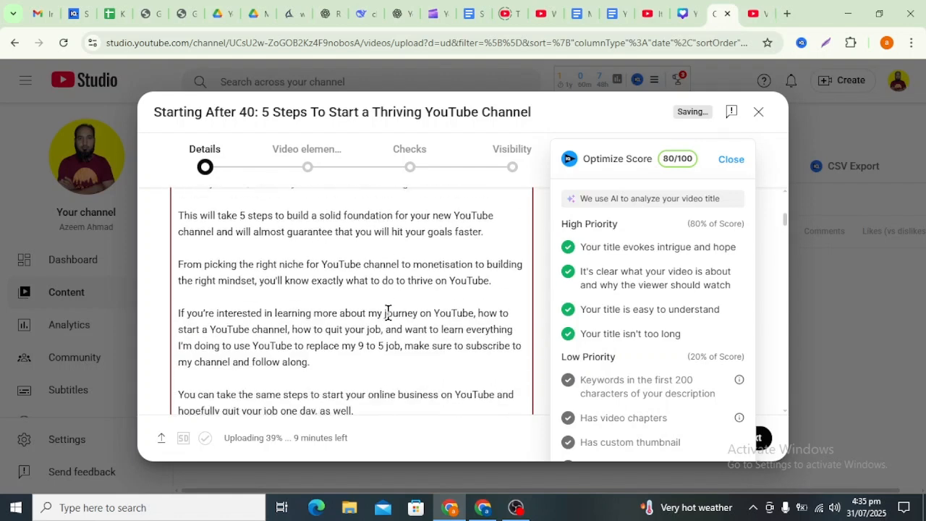
scroll(389, 312, down, 2)
scroll(389, 312, down, 1)
scroll(403, 306, up, 2)
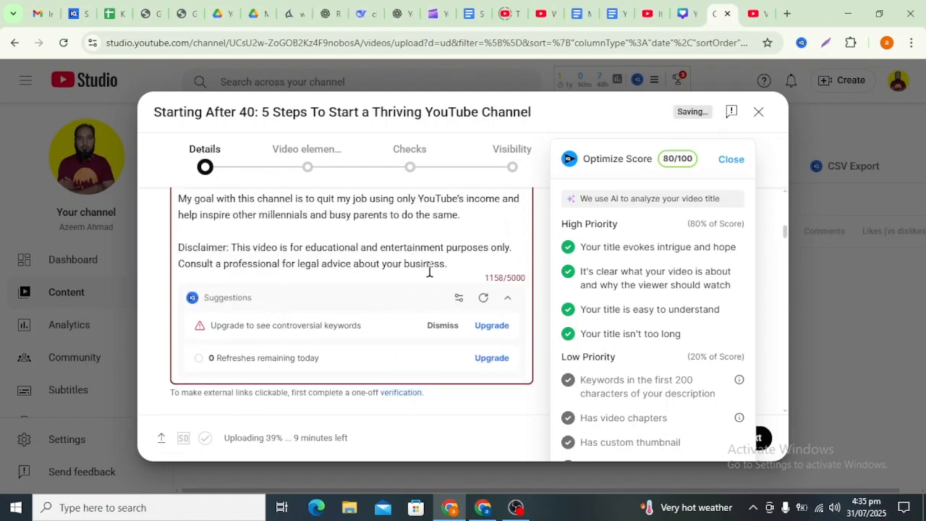
scroll(416, 316, down, 3)
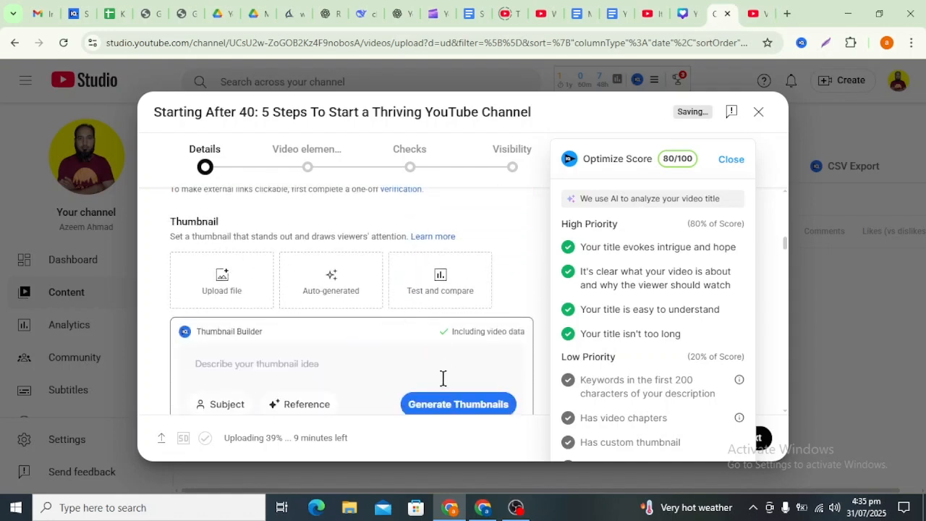
click(685, 15)
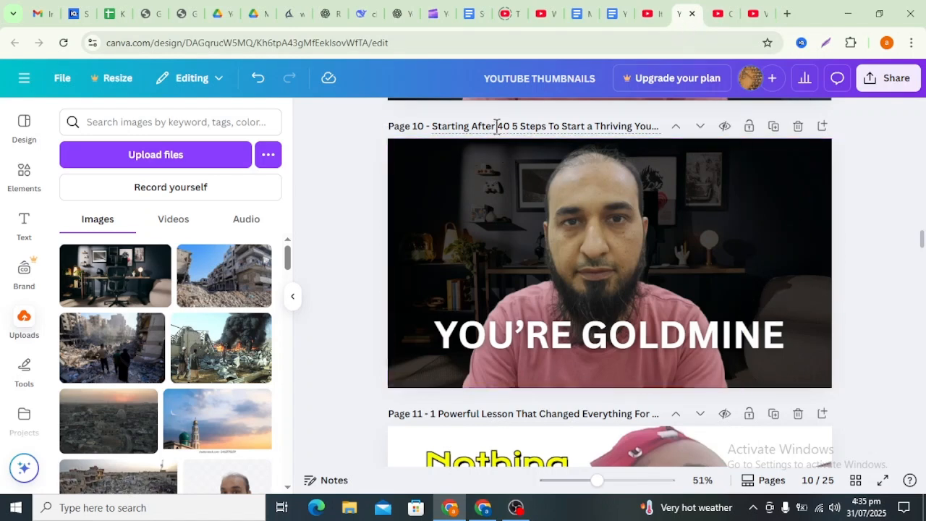
click(893, 90)
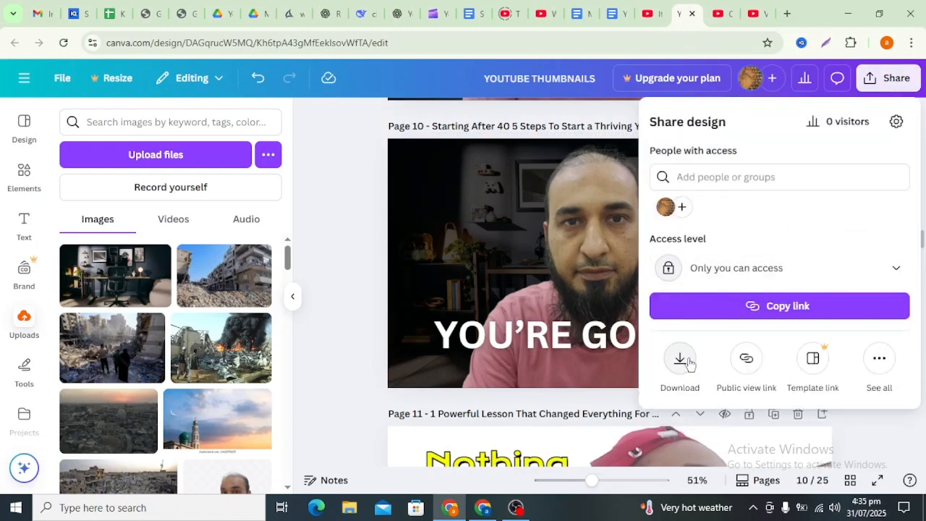
click(687, 361)
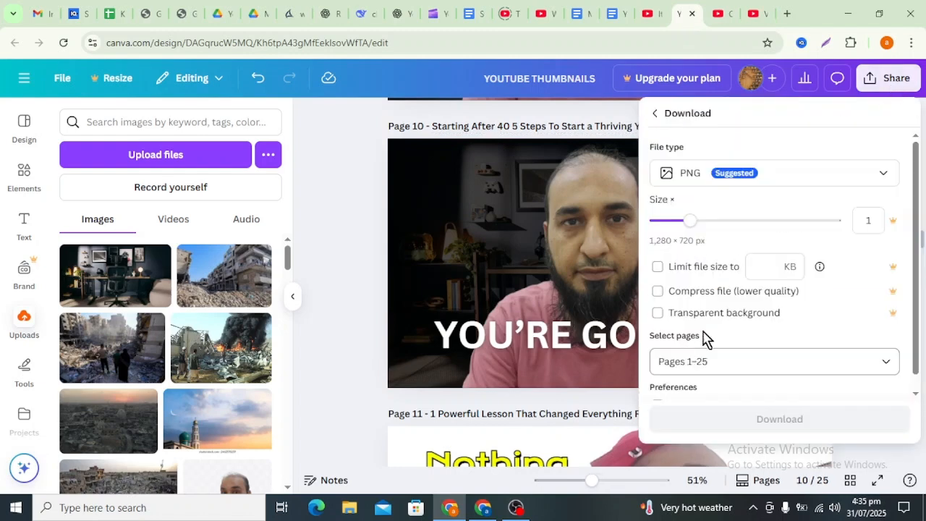
Download only the current page (Page 10) of the thumbnail design as PNG and return to the video upload in YouTube Studio.
click(723, 365)
click(724, 363)
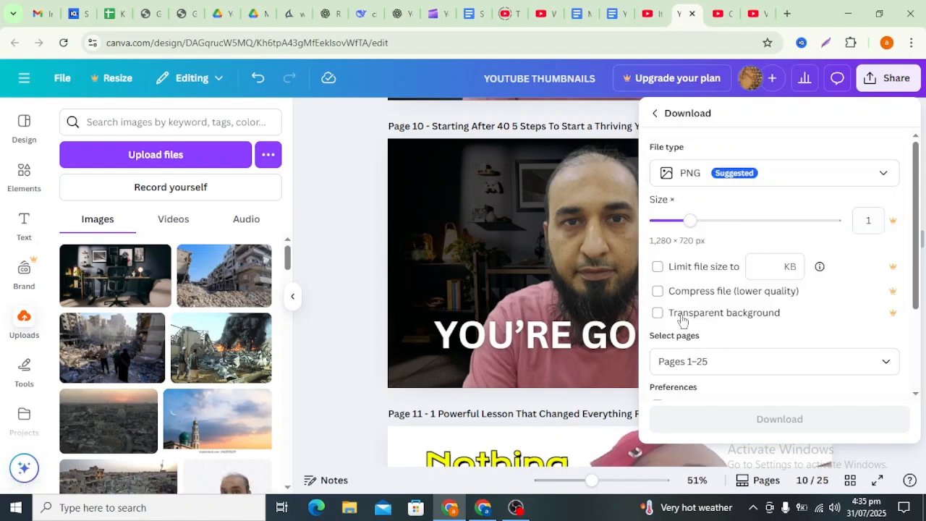
scroll(721, 330, down, 1)
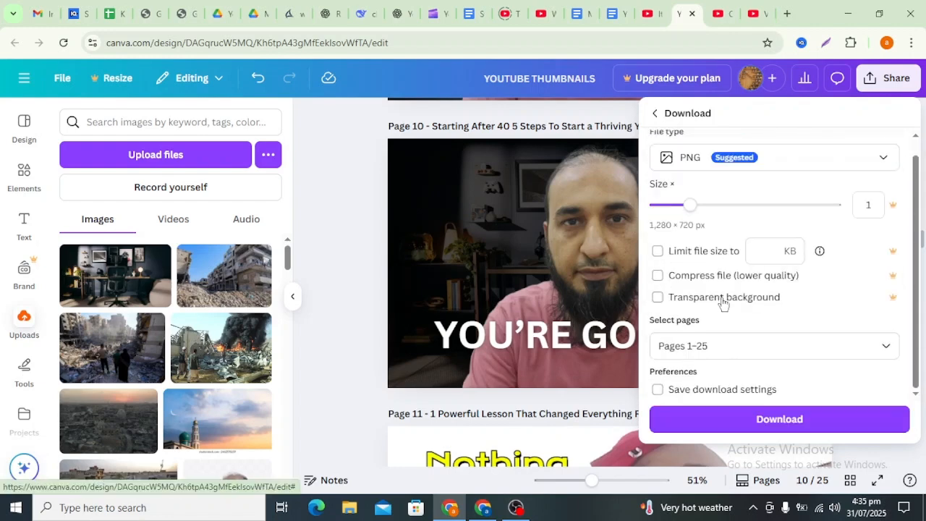
click(719, 346)
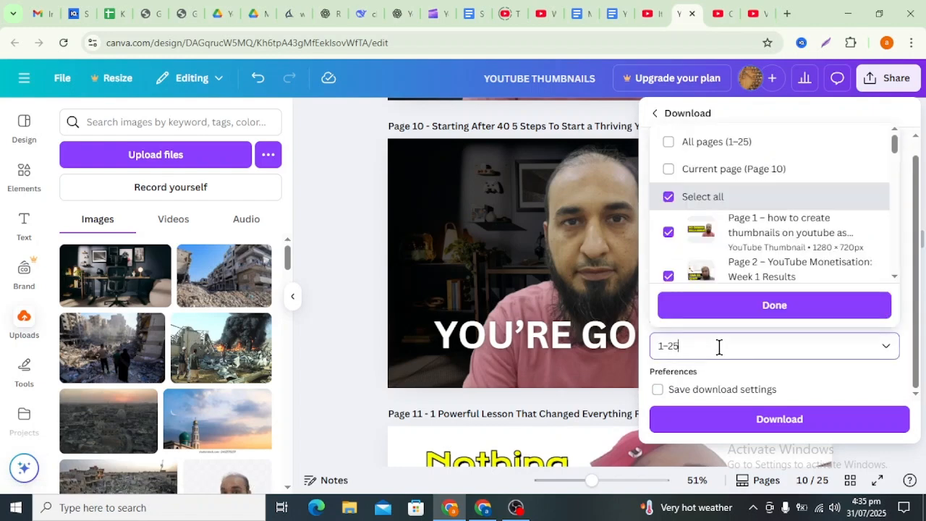
scroll(721, 205, down, 1)
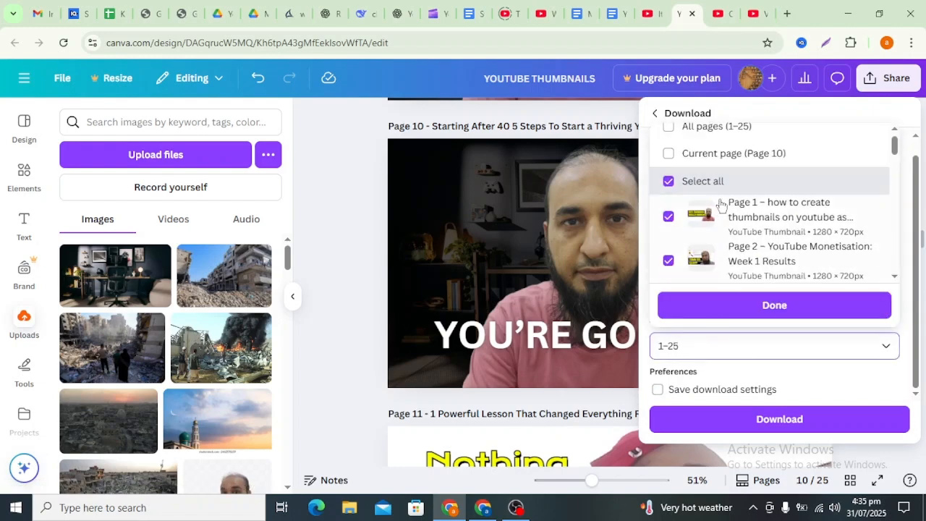
click(669, 156)
click(742, 302)
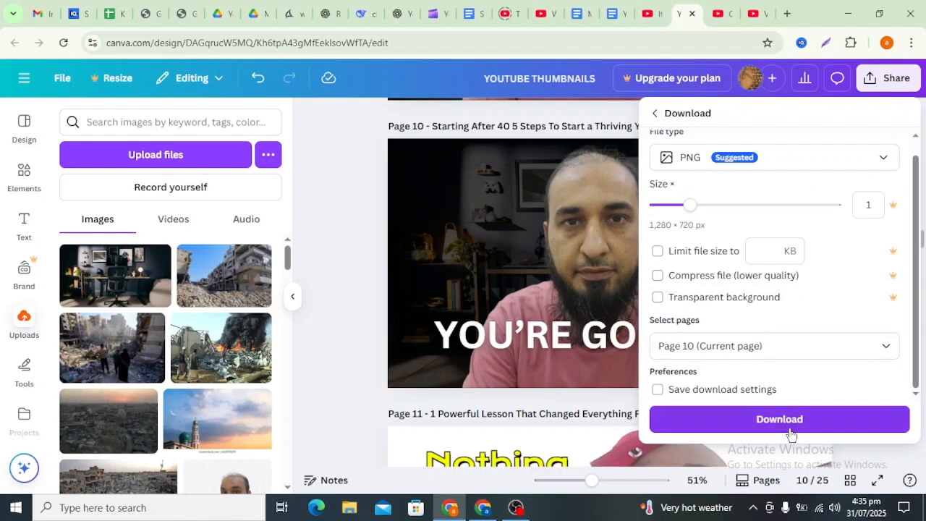
click(792, 426)
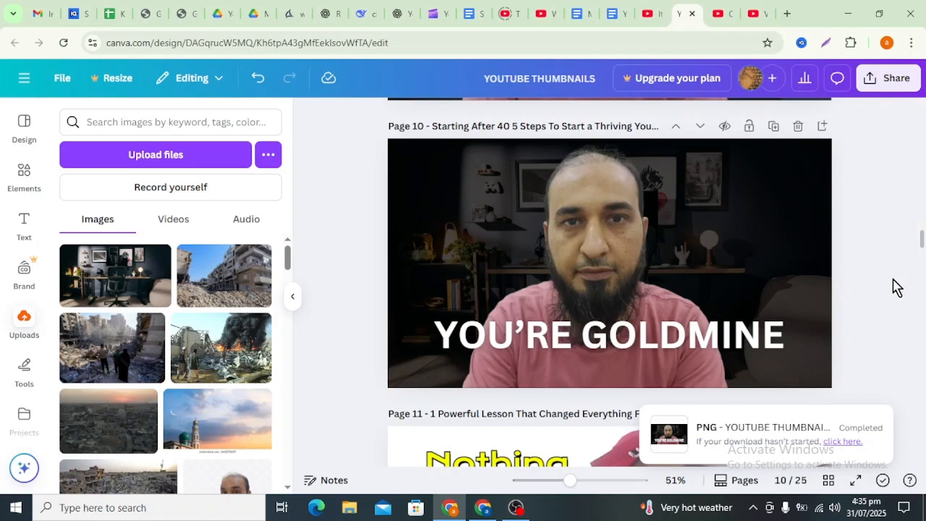
click(723, 20)
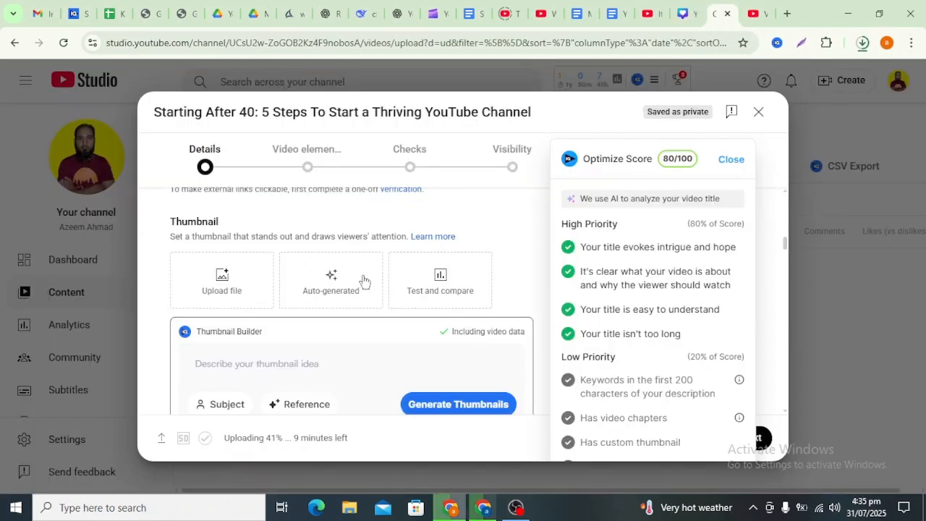
Upload "Starting After 40 5 Steps To Start a Thriving YouTube Channel.png" from the Downloads folder as the video's custom thumbnail.
click(224, 284)
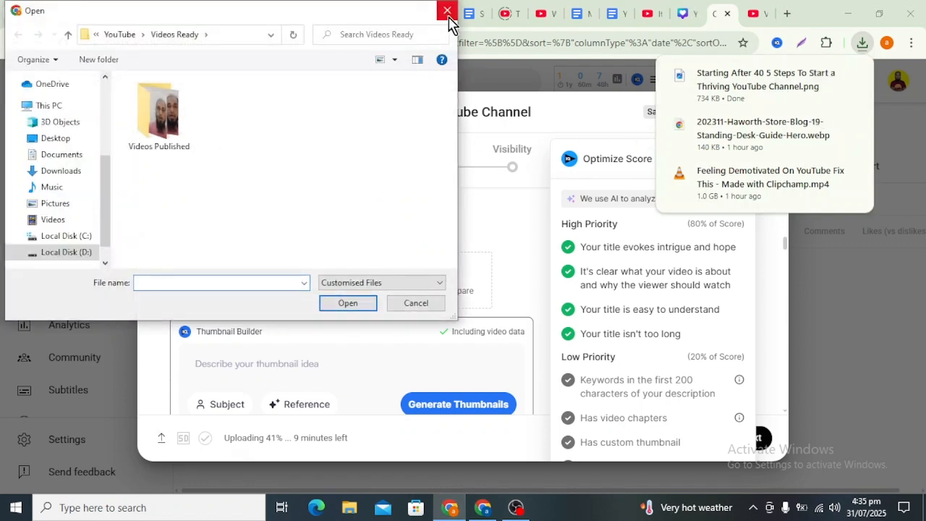
click(72, 173)
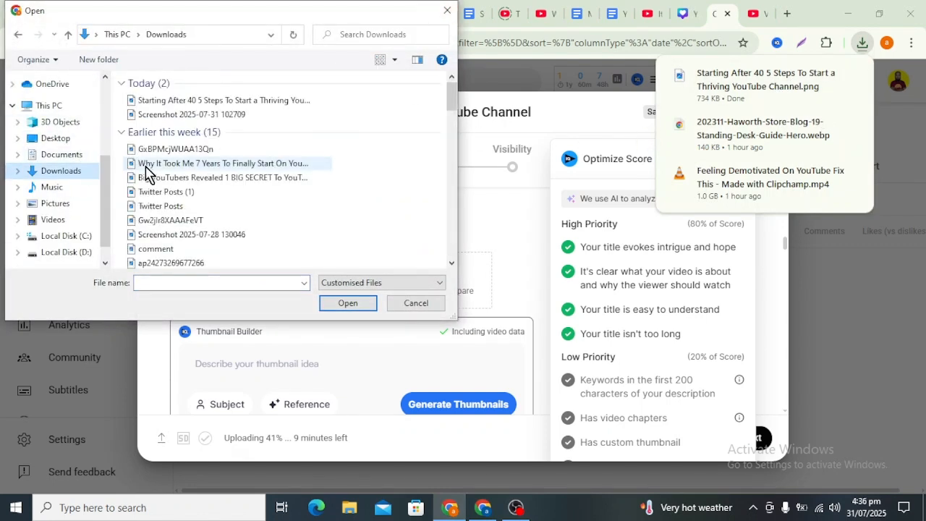
click(239, 105)
click(348, 303)
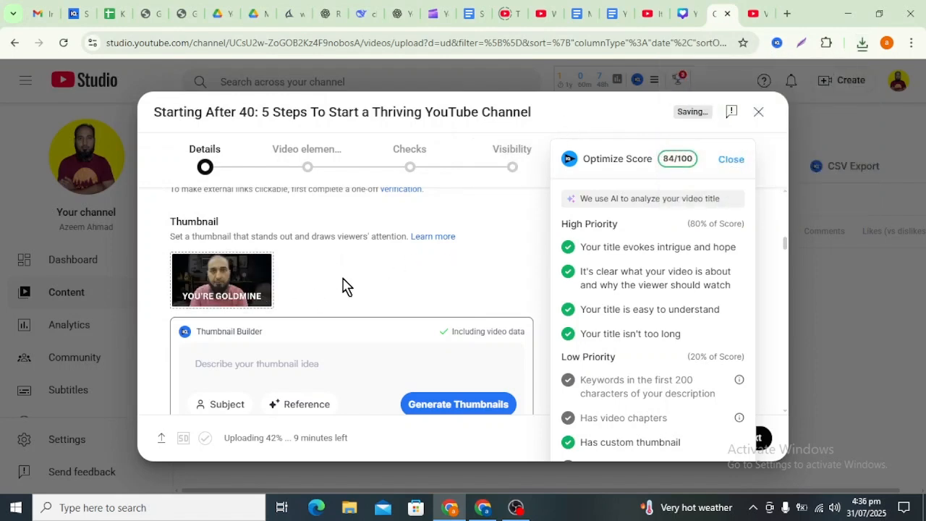
Check the uploaded thumbnail, the Thumbnail Builder options and the Optimize Score.
scroll(369, 286, down, 1)
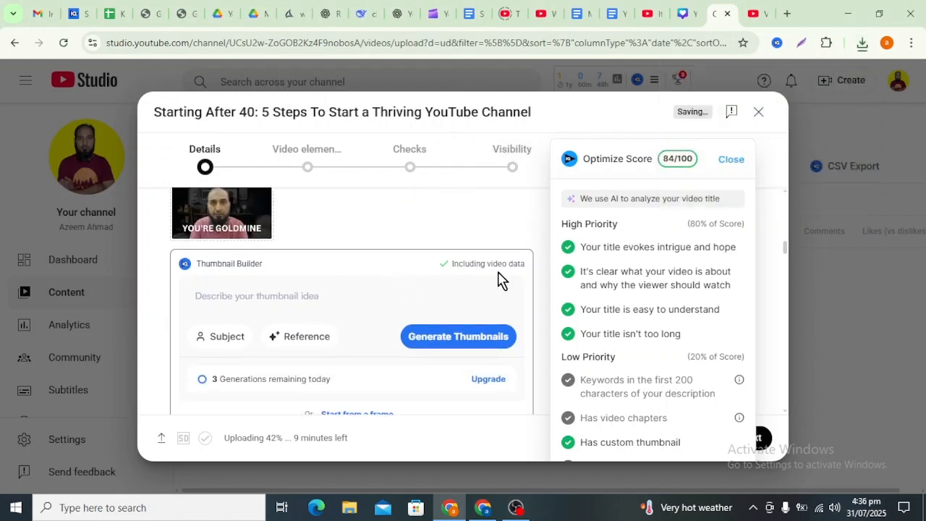
scroll(352, 295, up, 1)
mouse_move(264, 291)
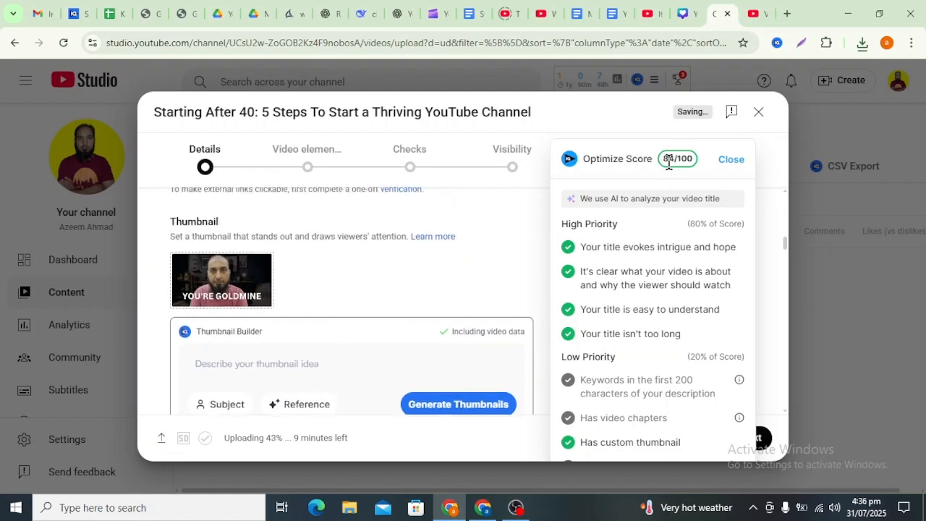
scroll(388, 326, down, 2)
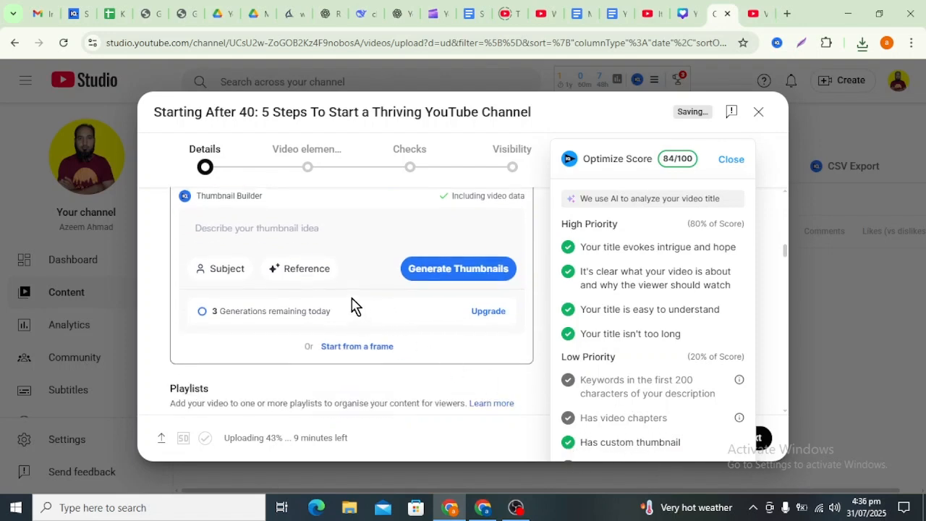
scroll(356, 306, up, 2)
scroll(364, 297, up, 1)
scroll(366, 302, down, 1)
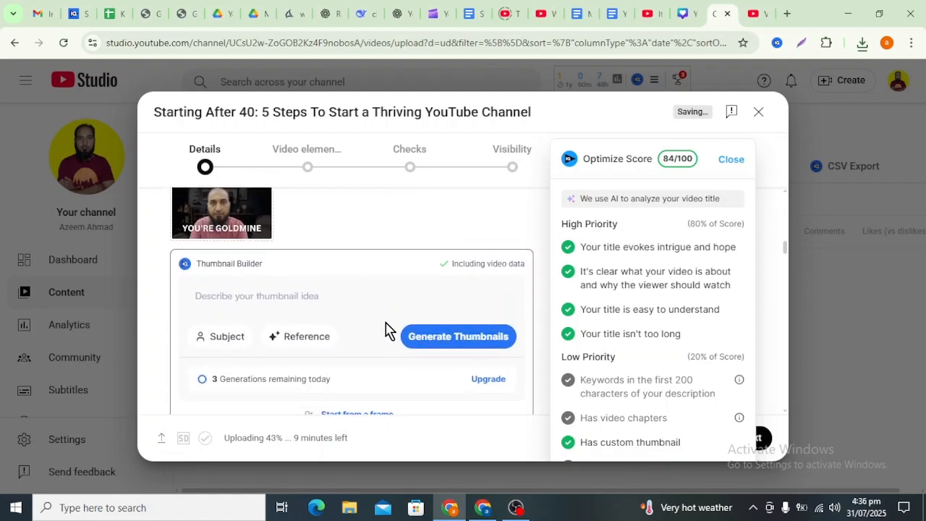
scroll(386, 330, up, 2)
Add the video to the "Start a YouTube Channel" playlist.
scroll(384, 297, down, 3)
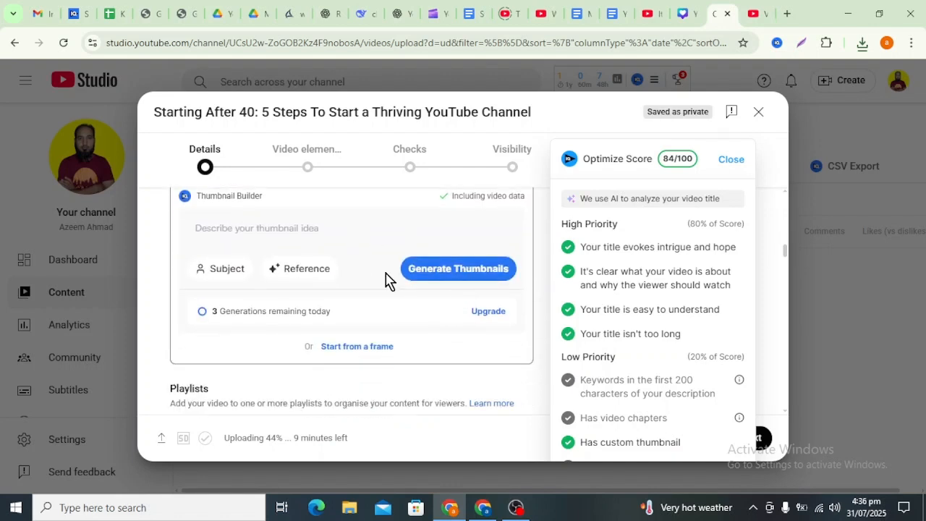
scroll(384, 279, down, 1)
scroll(402, 292, down, 1)
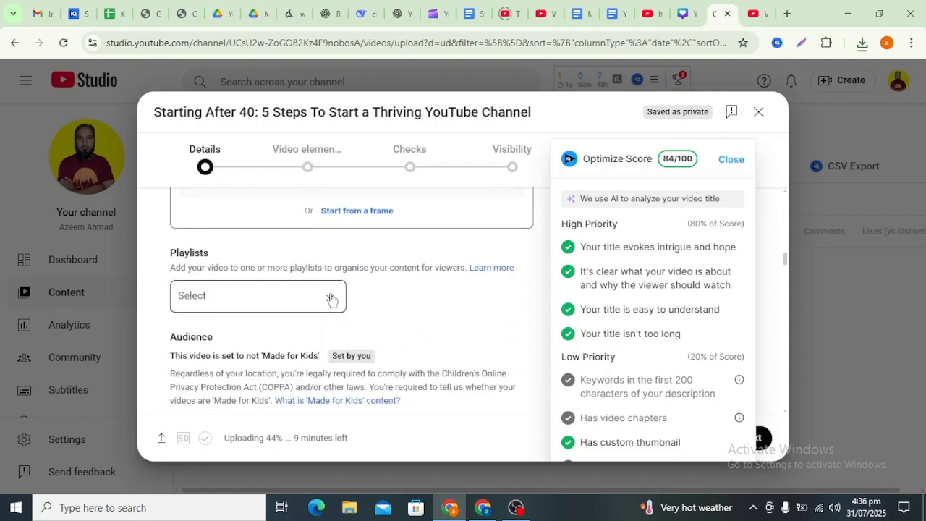
click(331, 299)
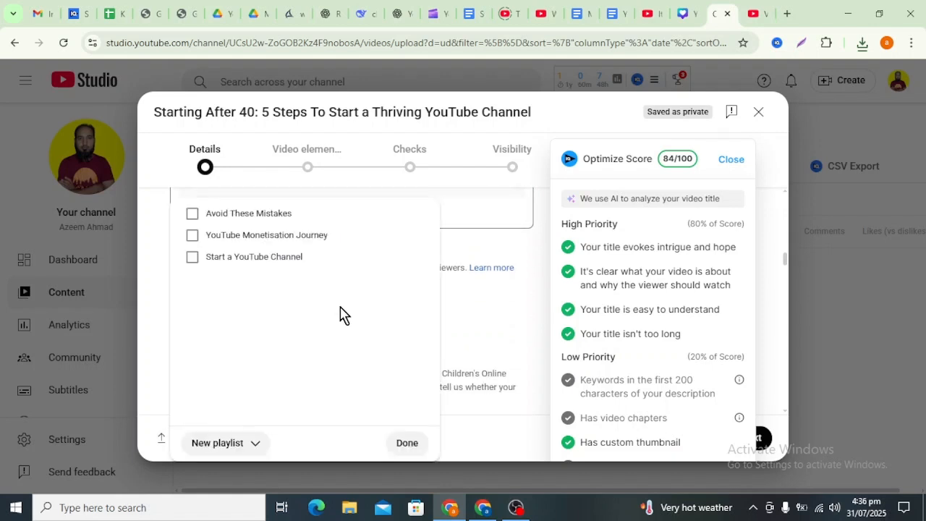
click(192, 259)
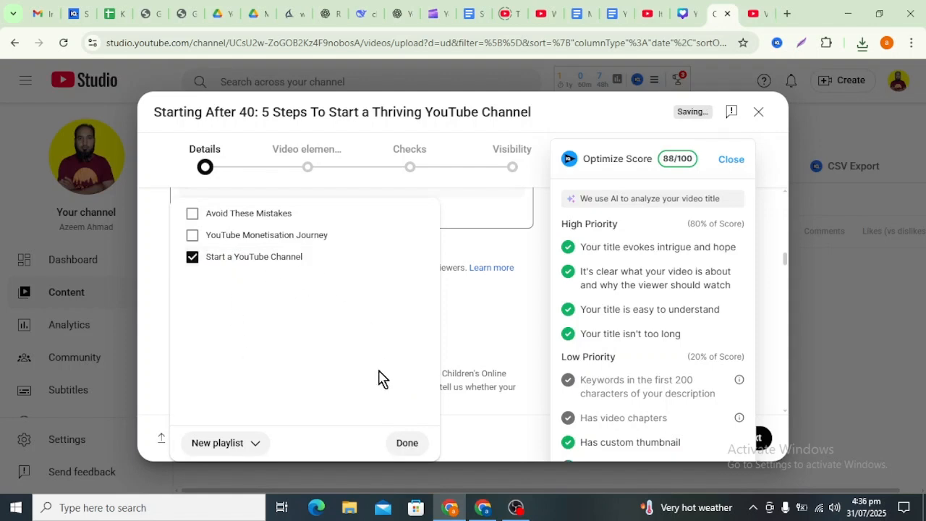
click(406, 443)
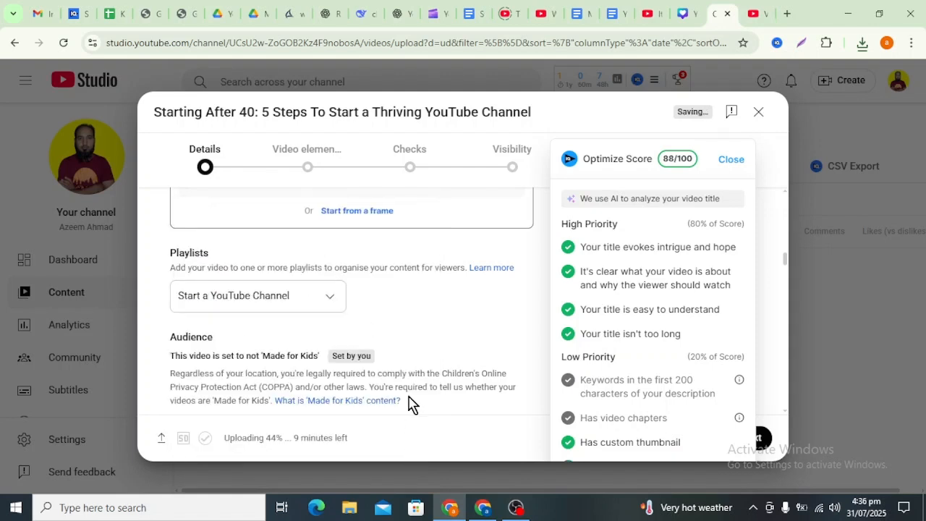
Review the video's audience, age restriction, paid promotion and altered content settings.
scroll(405, 303, down, 3)
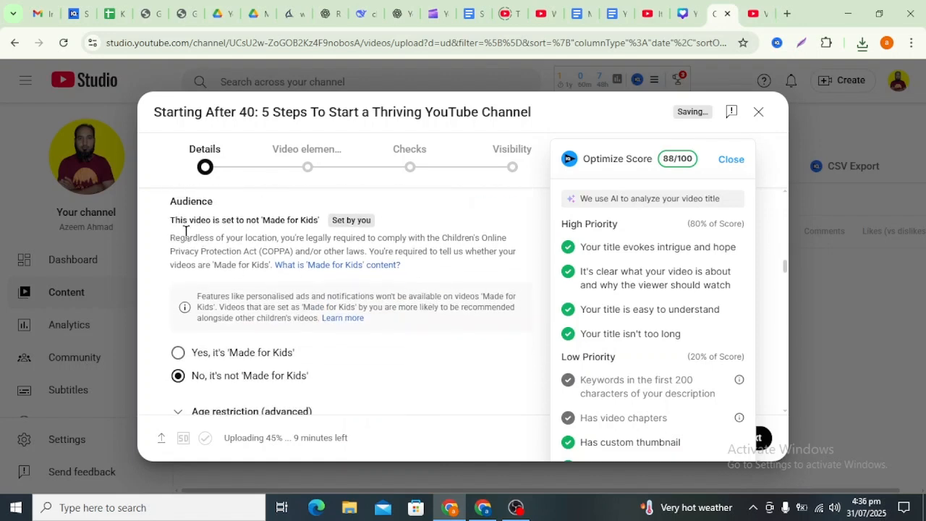
scroll(204, 330, down, 1)
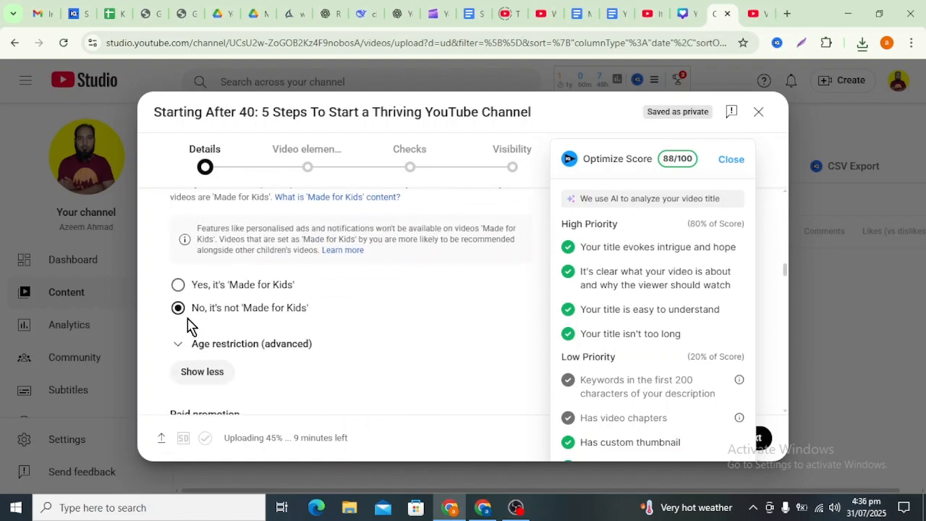
scroll(233, 316, down, 1)
scroll(233, 316, down, 1)
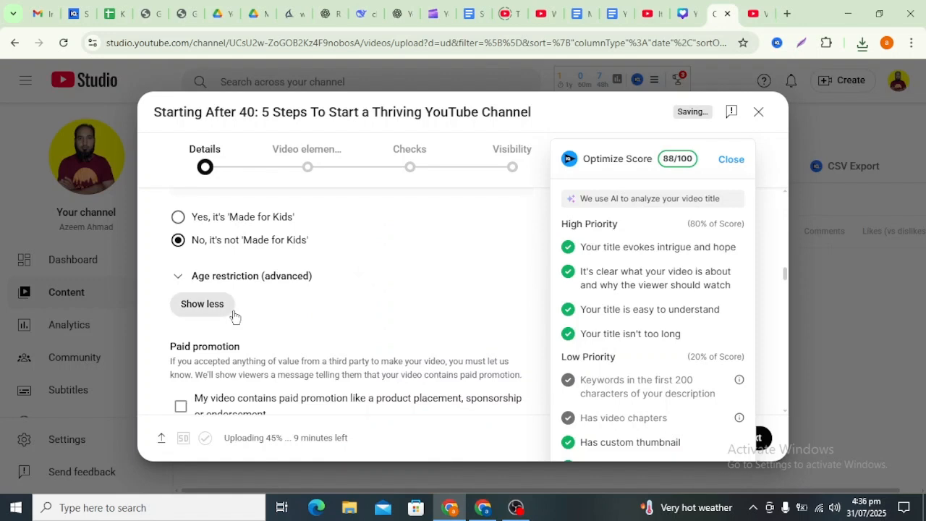
scroll(234, 316, up, 1)
scroll(337, 296, down, 2)
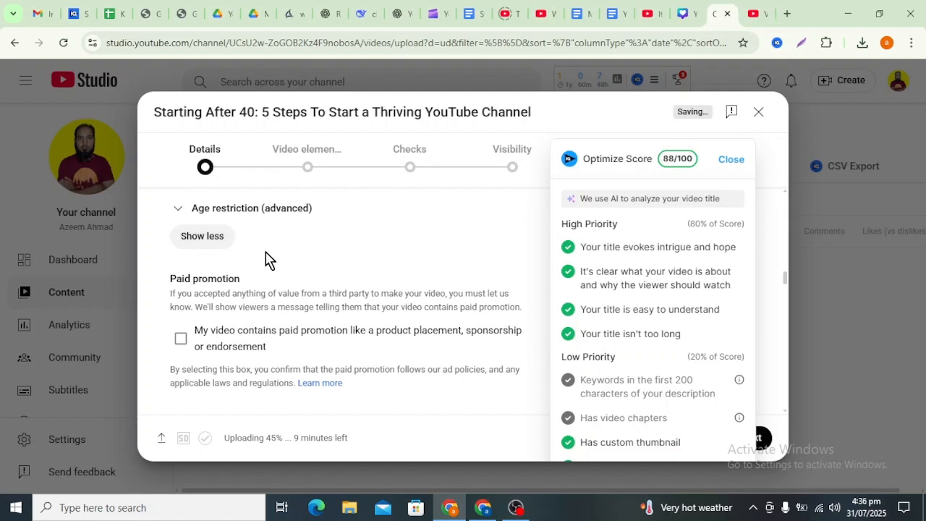
scroll(239, 287, down, 1)
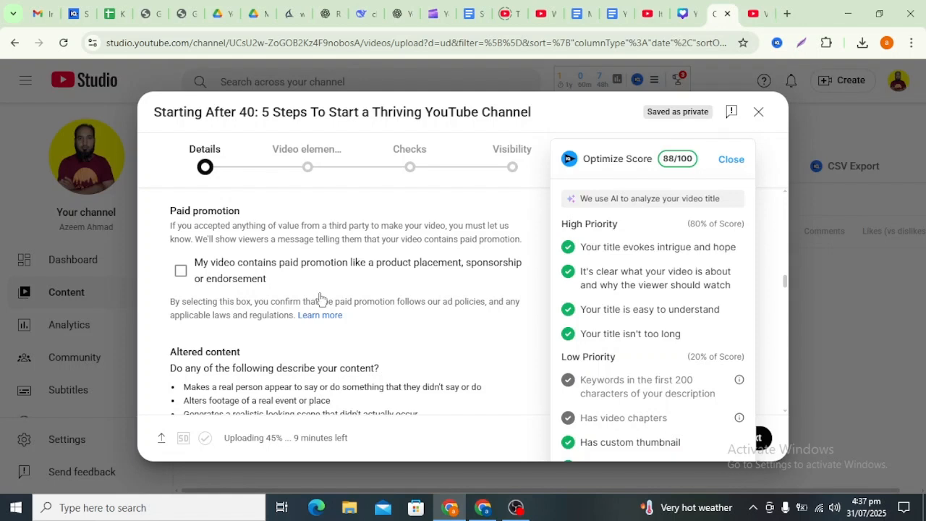
scroll(300, 294, down, 2)
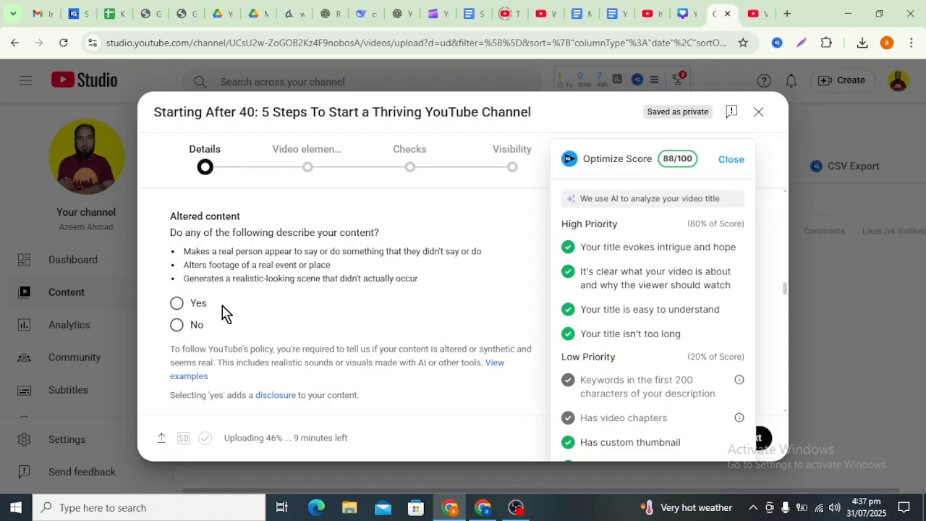
scroll(283, 296, down, 2)
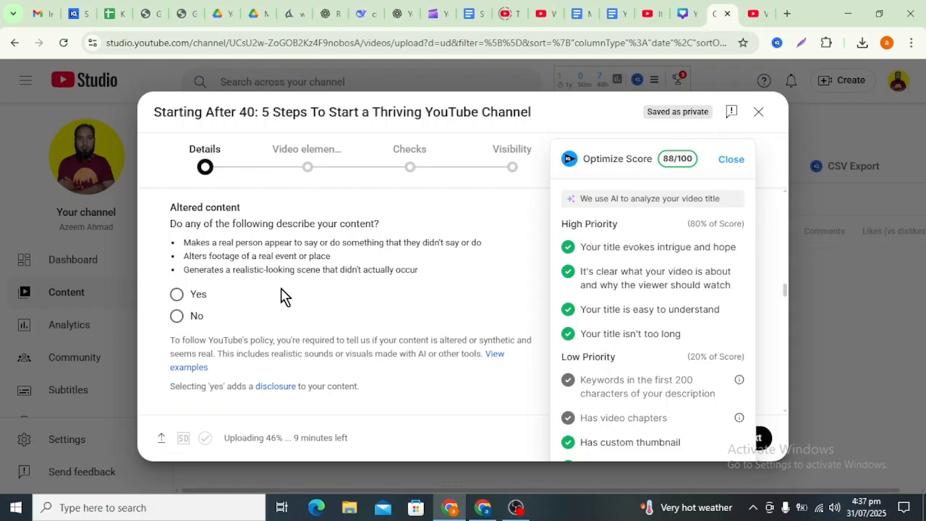
Review the automatic chapters, featured places and automatic concepts settings, and read through the video's existing tags.
scroll(354, 287, down, 1)
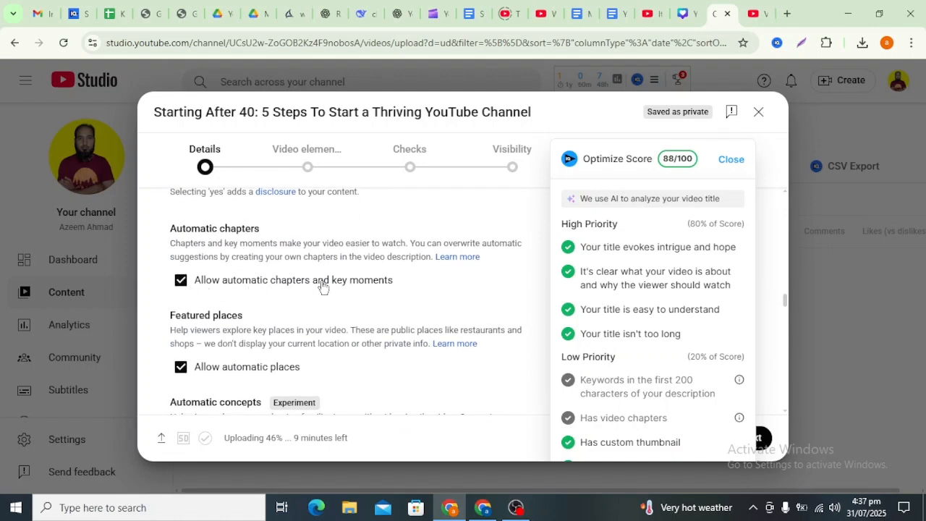
scroll(323, 287, down, 1)
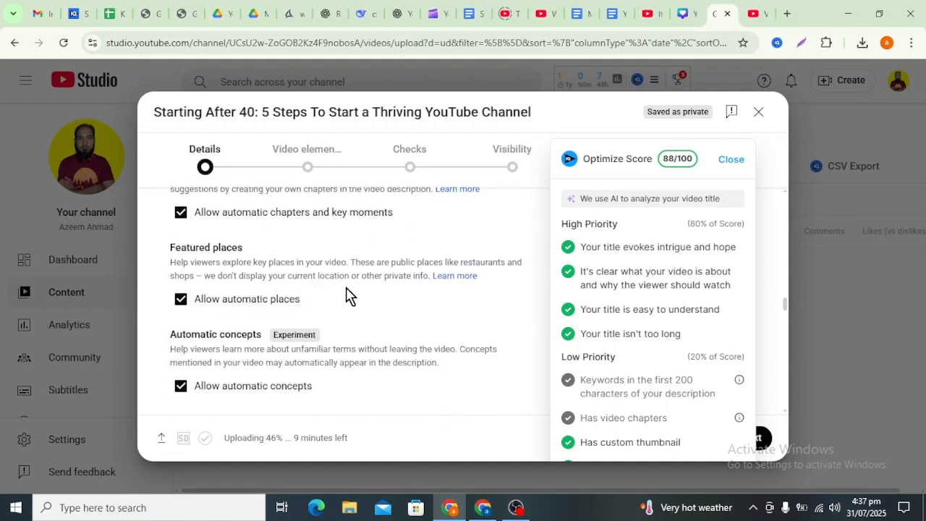
scroll(333, 297, down, 1)
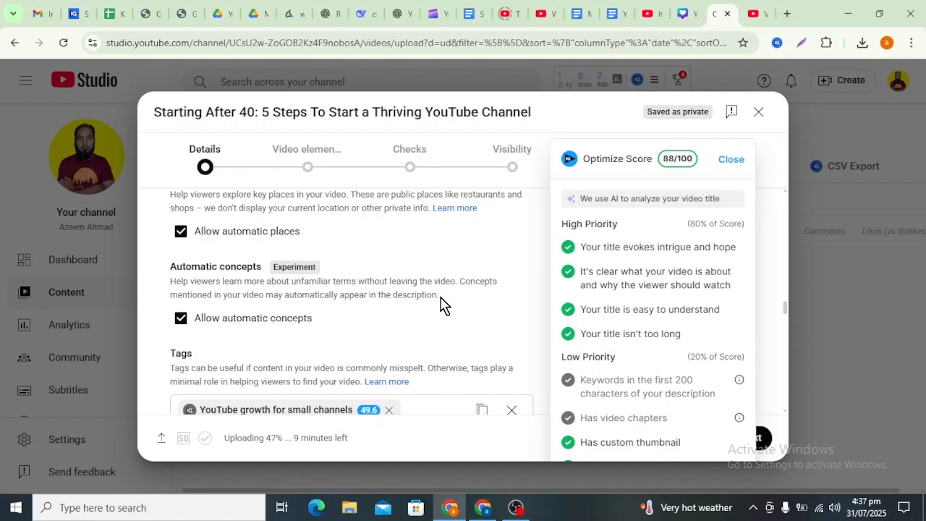
scroll(311, 296, down, 1)
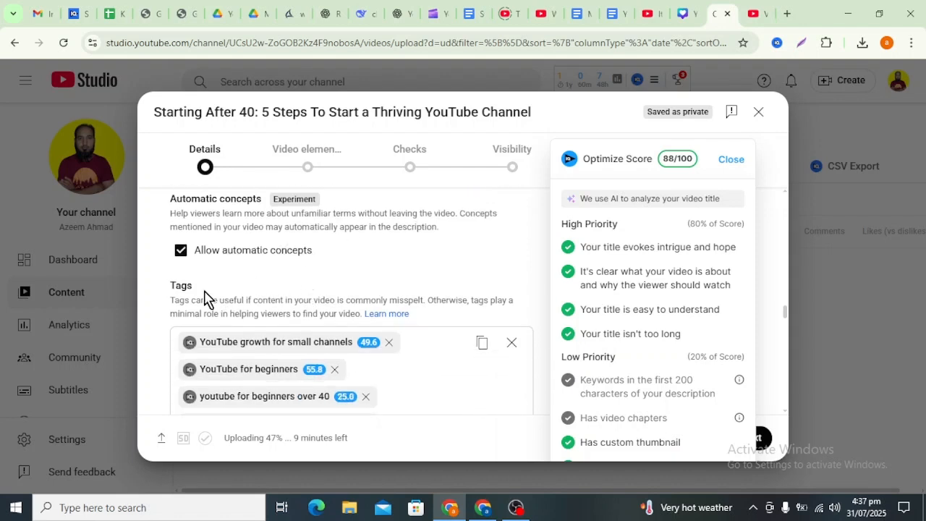
scroll(238, 293, down, 1)
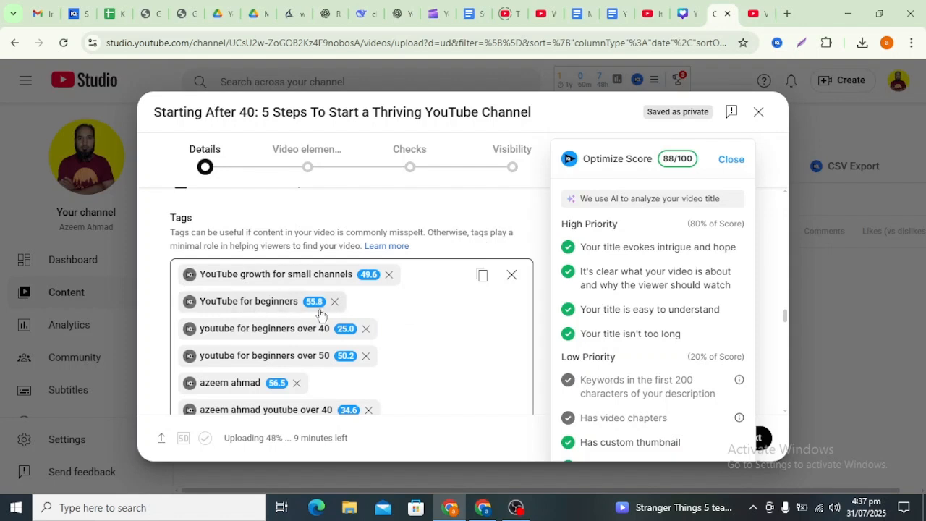
scroll(413, 324, down, 2)
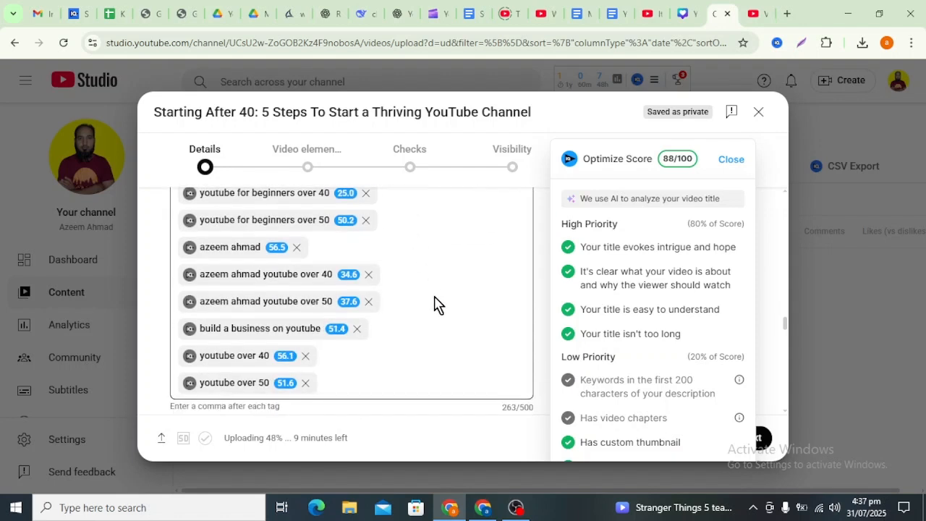
scroll(448, 286, down, 1)
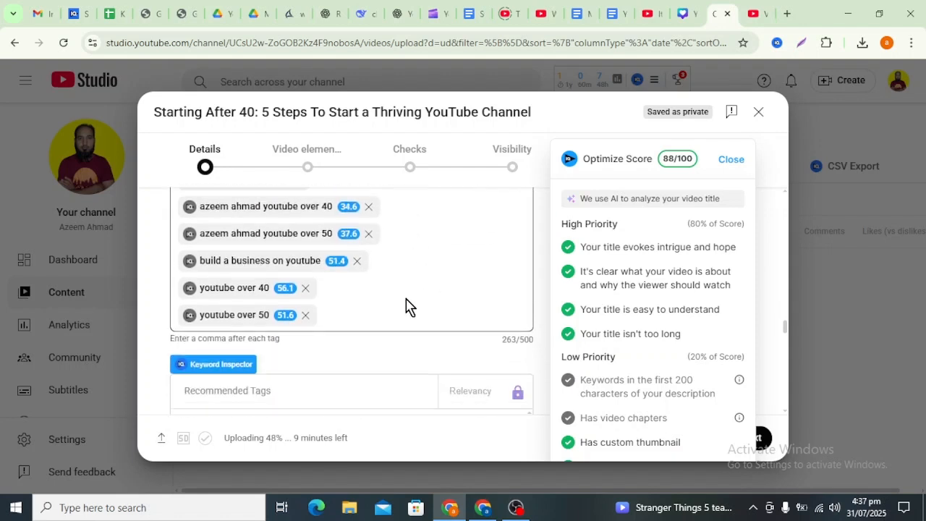
scroll(419, 304, down, 2)
scroll(437, 282, up, 1)
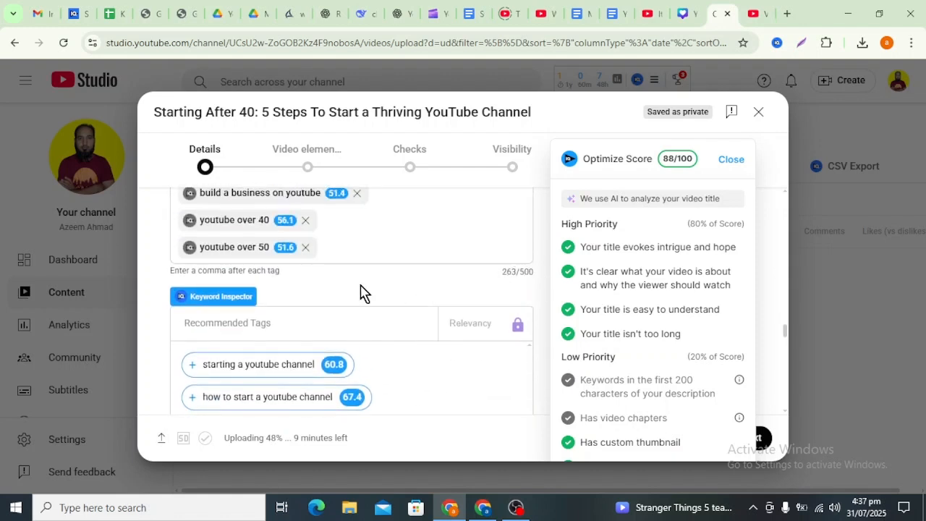
Inspect the recommended tag "starting a youtube channel" and its related keywords in the Keyword Inspector, and return to the video details.
scroll(143, 301, down, 1)
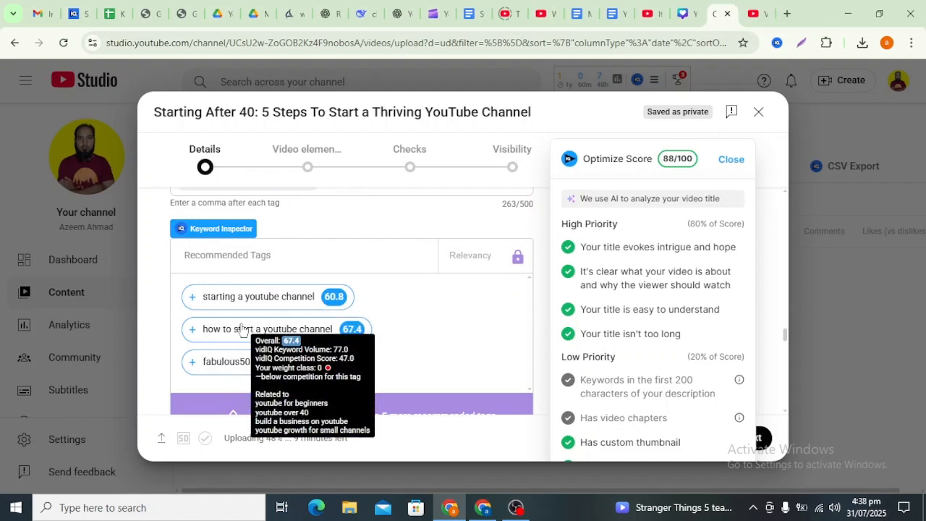
click(303, 302)
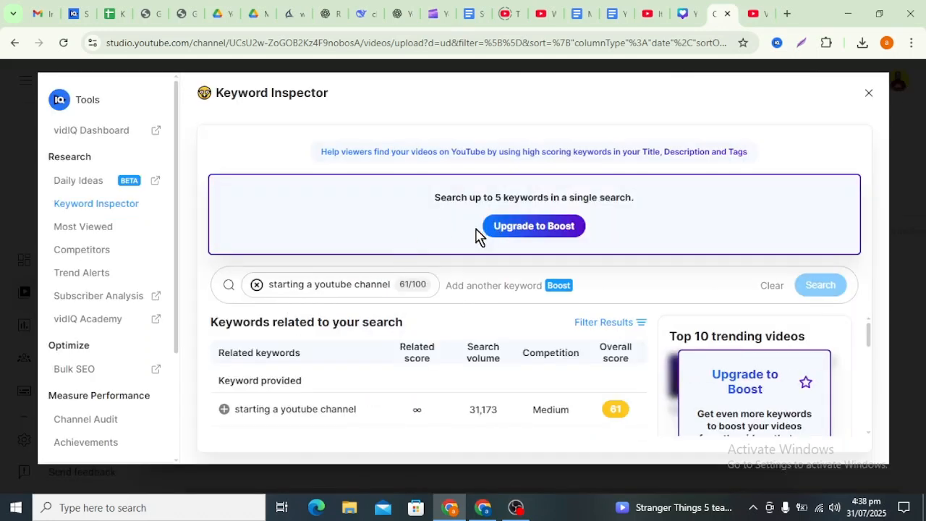
scroll(795, 376, down, 3)
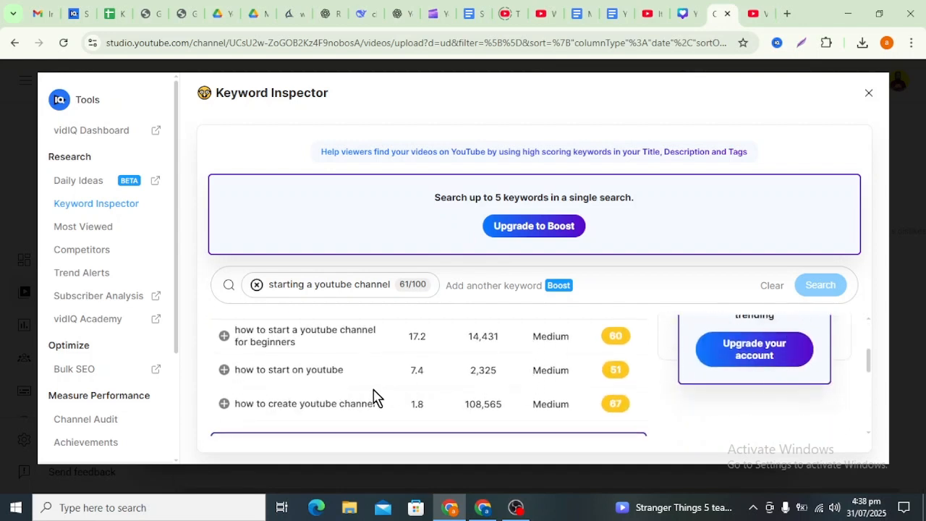
scroll(362, 403, down, 1)
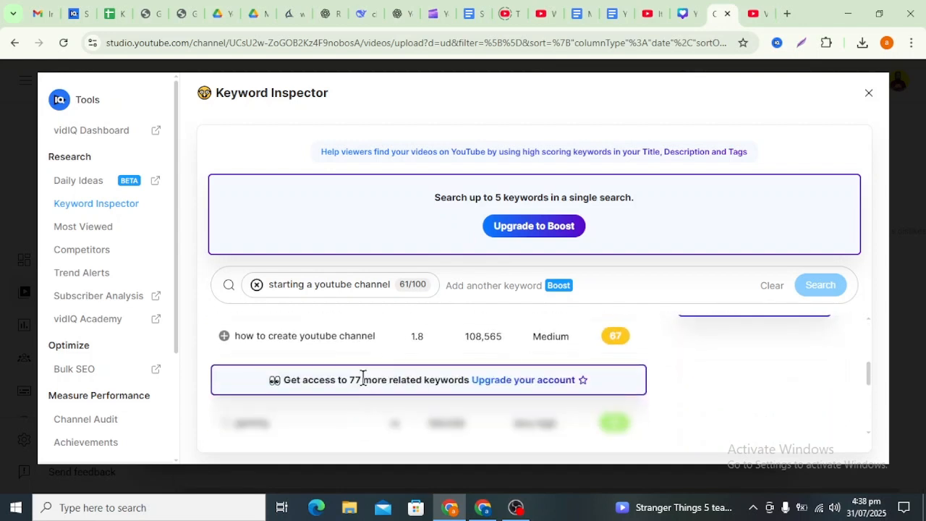
scroll(345, 380, up, 1)
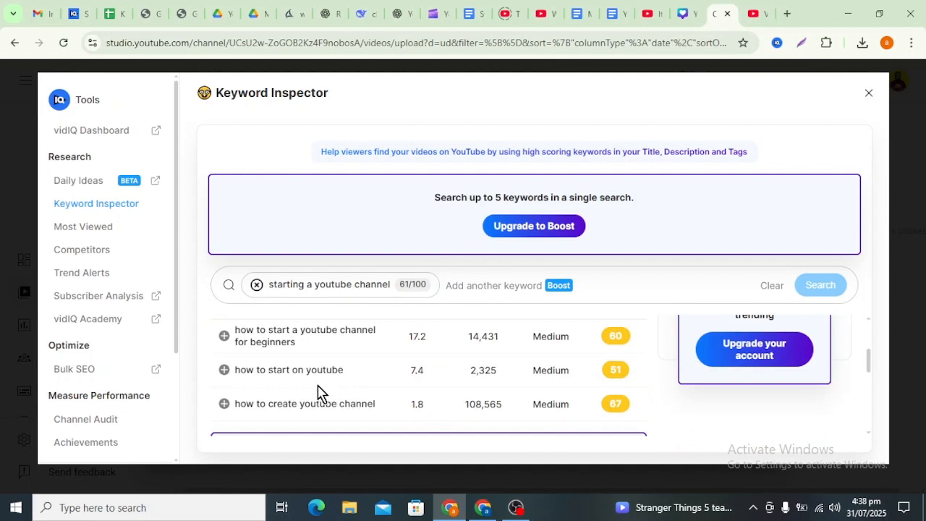
scroll(562, 393, up, 3)
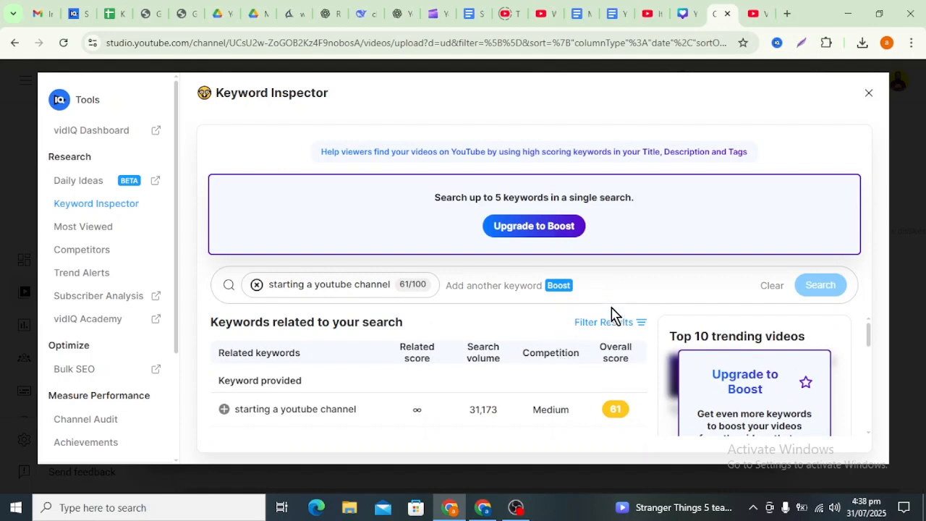
click(867, 95)
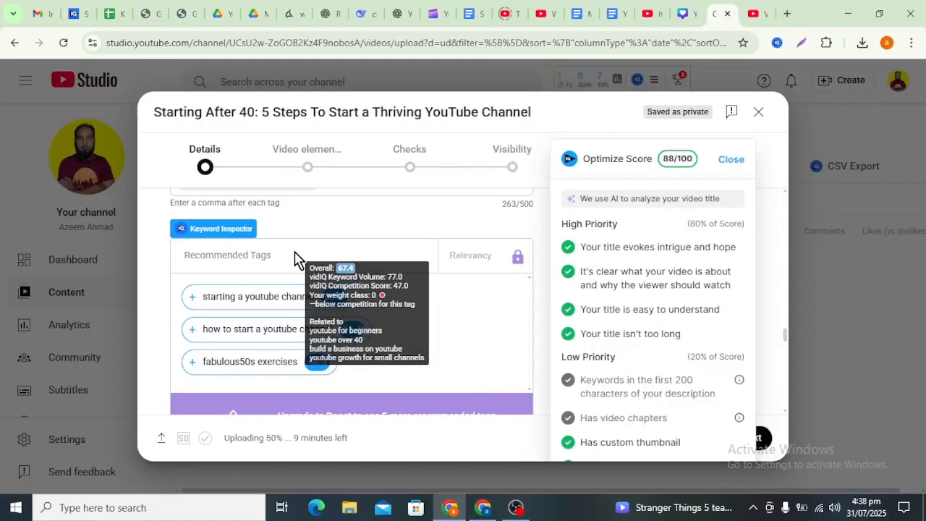
Add the suggested tag "how to start on youtube" to the video's tags.
scroll(268, 261, up, 2)
click(343, 246)
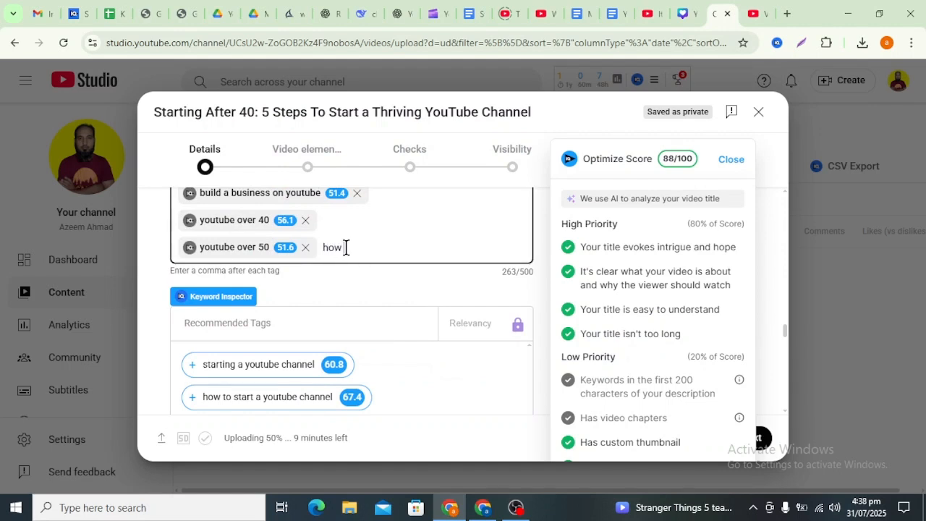
text(how to start on youtu)
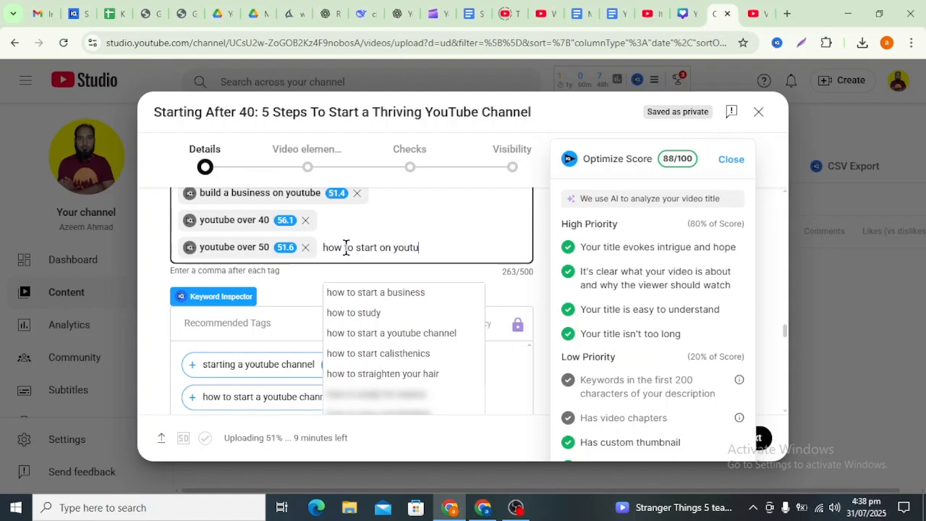
text(be)
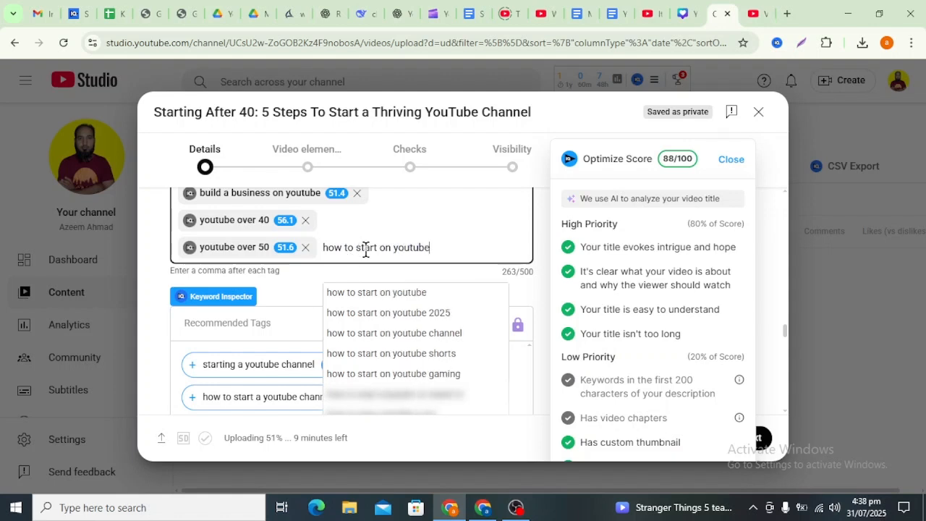
click(422, 297)
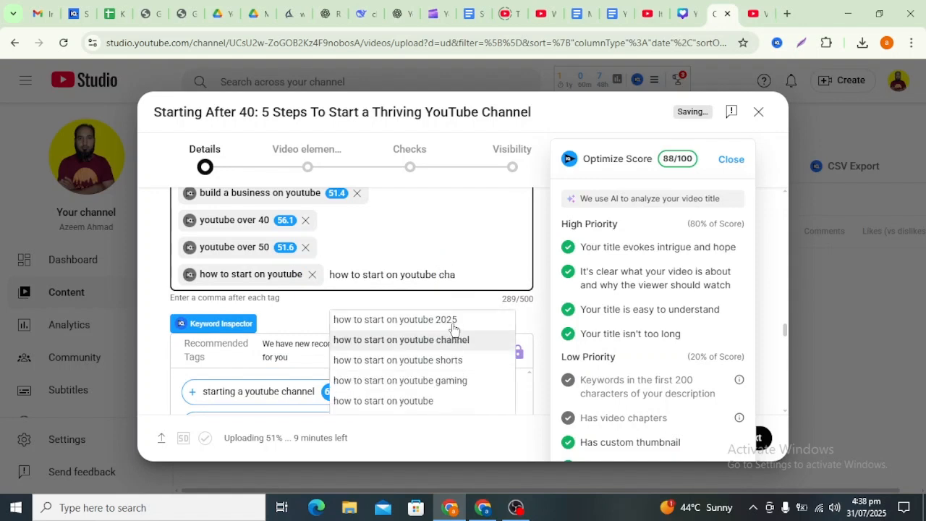
Add the suggested tag "how to start a youtube channel" and clear the leftover text from the tags entry.
click(394, 275)
key(BackSpace)
key(BackSpace)
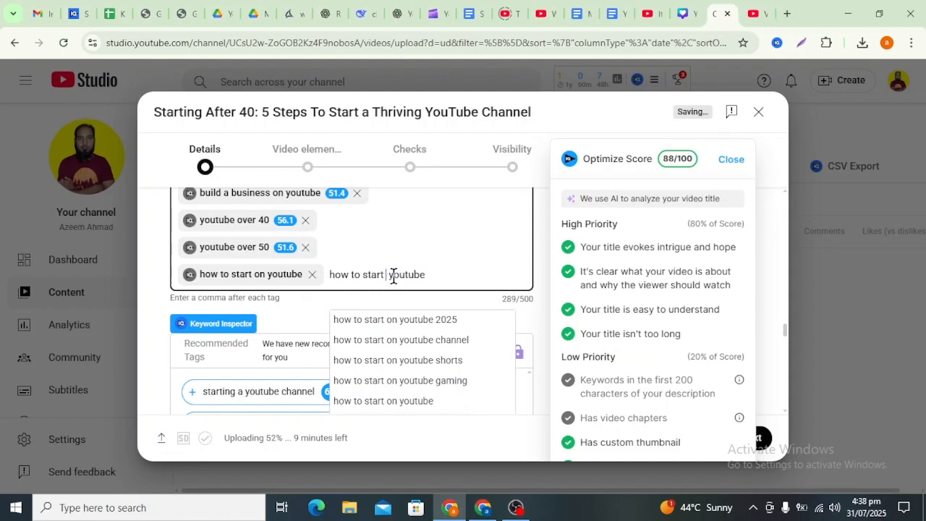
text(a)
click(433, 275)
text(chan)
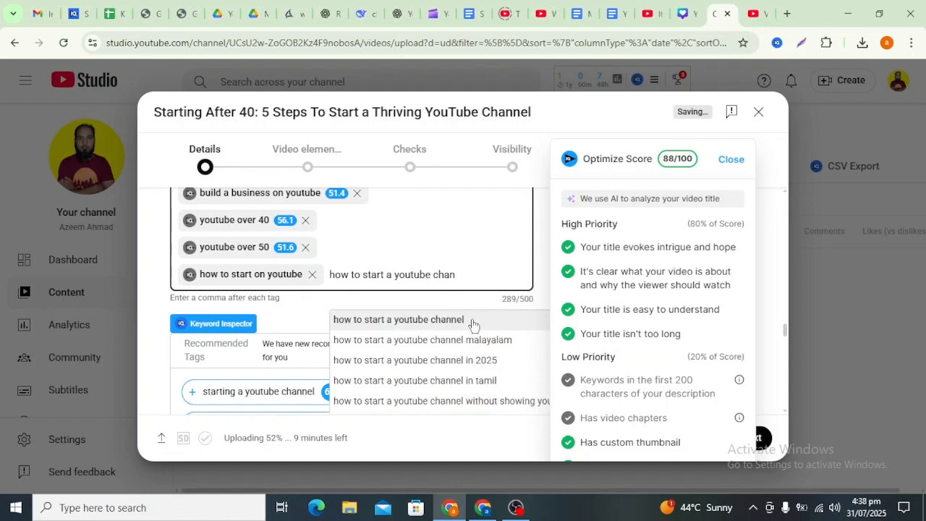
click(472, 320)
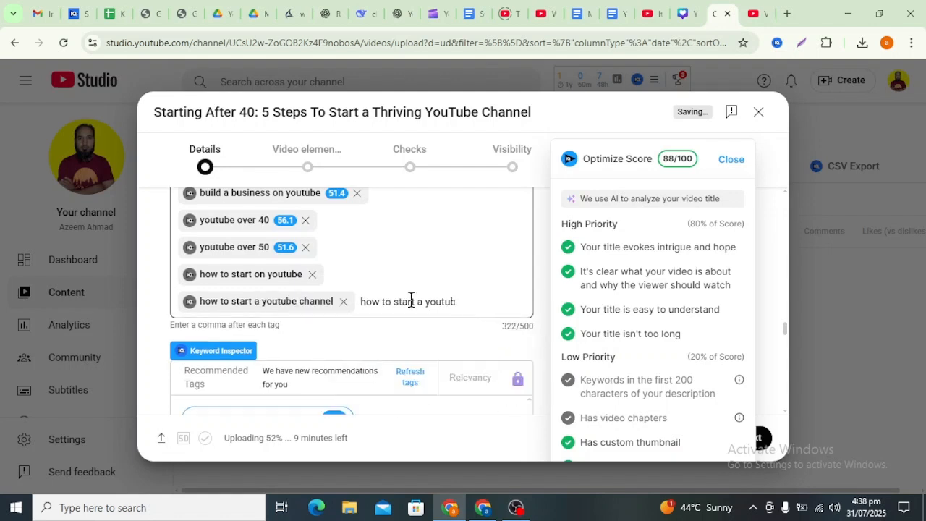
key(ctrl+a)
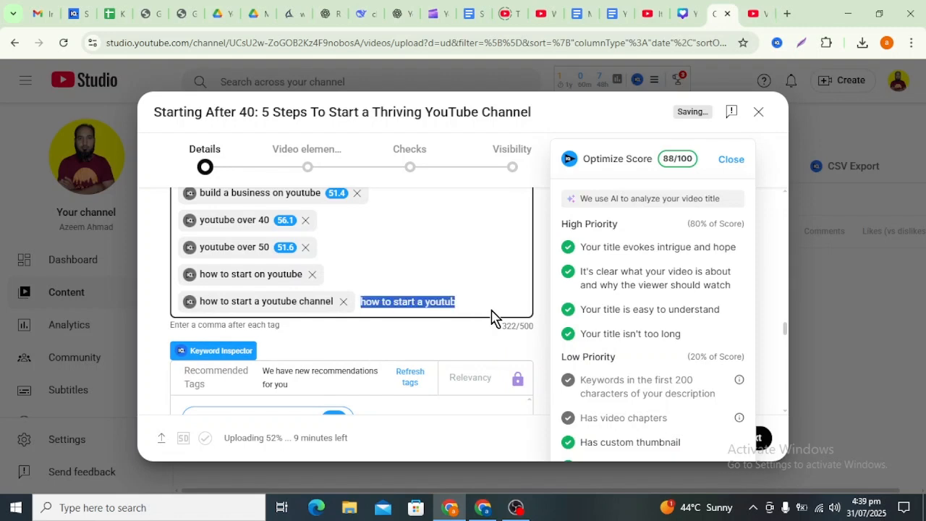
key(BackSpace)
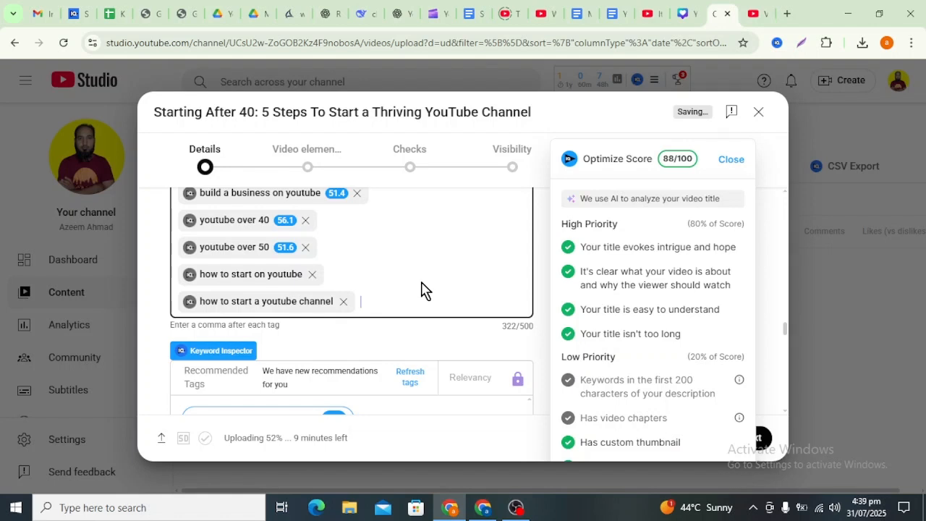
Review the complete tag list, the recommended tags, and the language, captions, recording and licence settings.
scroll(423, 297, up, 3)
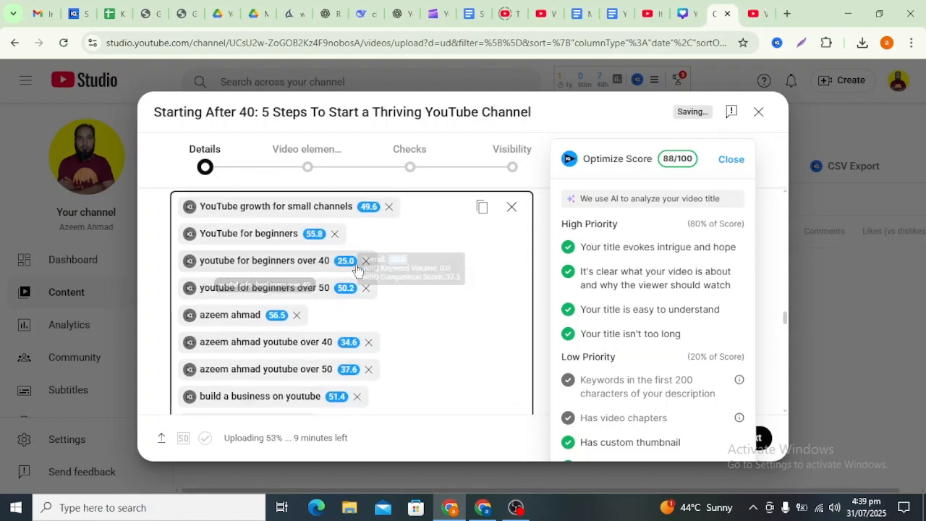
scroll(400, 328, down, 3)
scroll(402, 336, down, 1)
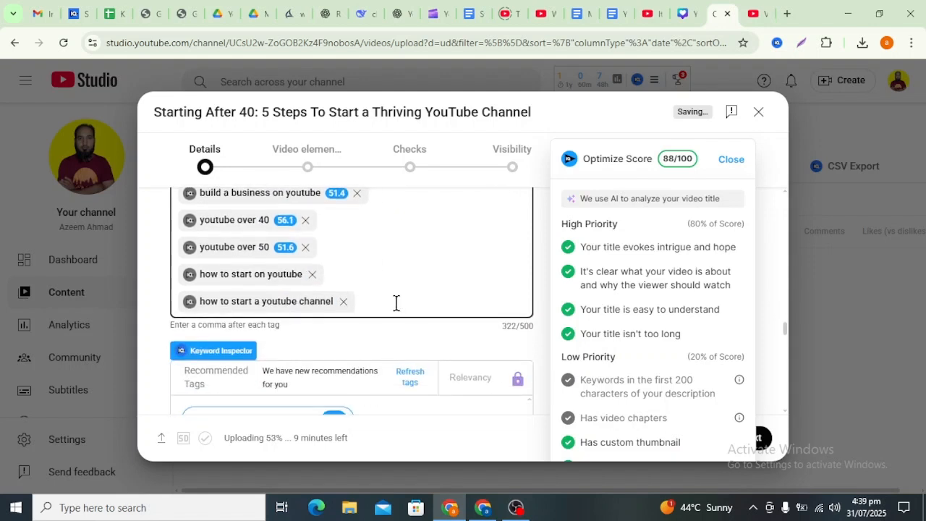
scroll(395, 296, down, 4)
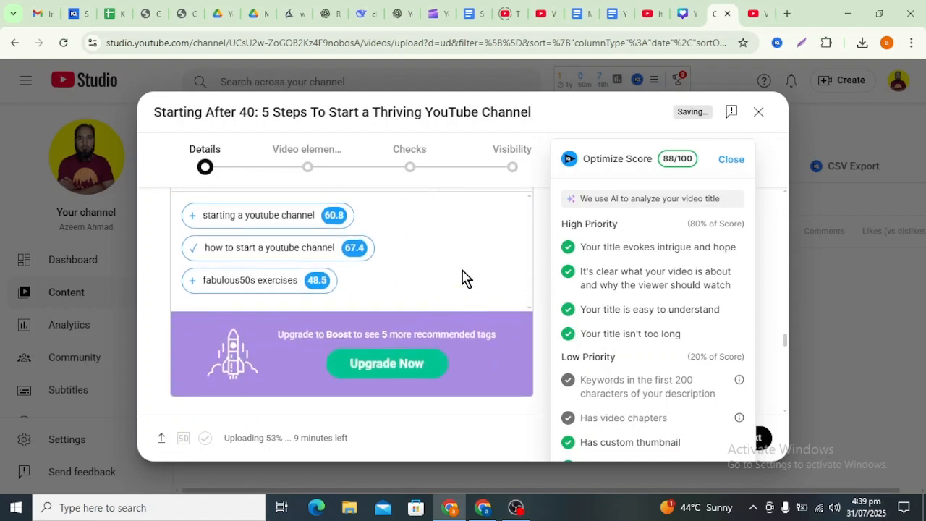
scroll(460, 272, down, 1)
scroll(458, 271, down, 3)
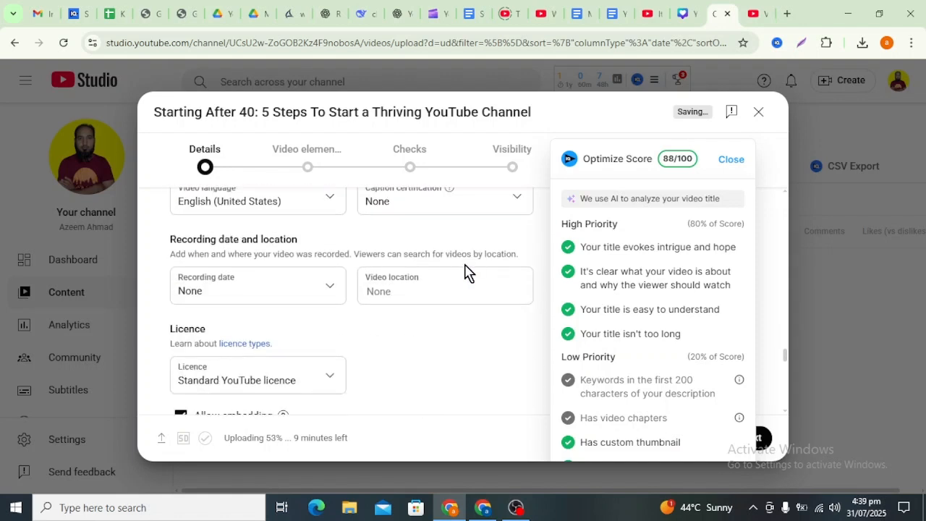
scroll(434, 271, up, 1)
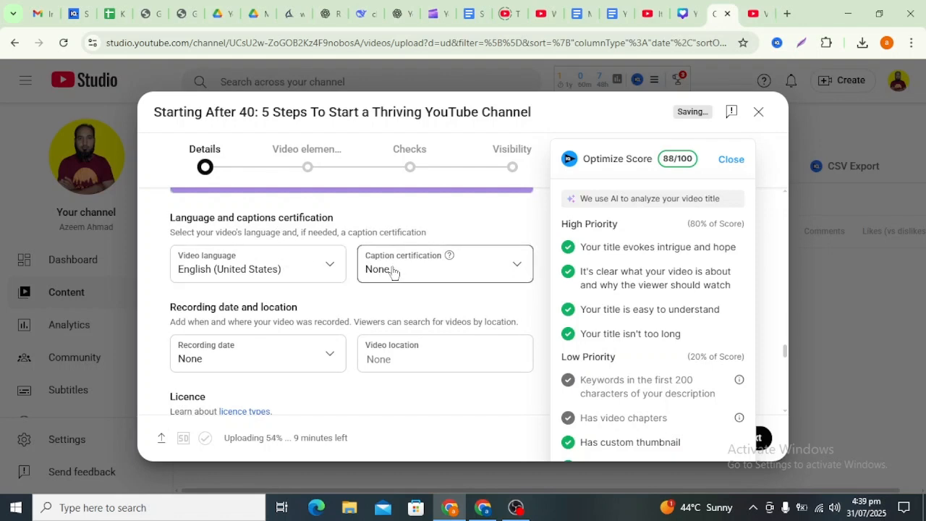
scroll(376, 269, down, 1)
scroll(376, 282, down, 1)
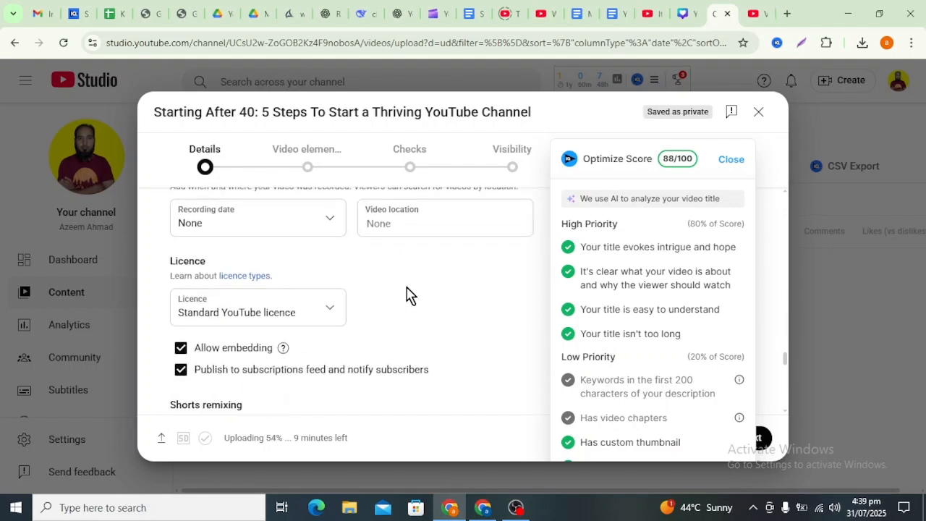
scroll(405, 295, down, 1)
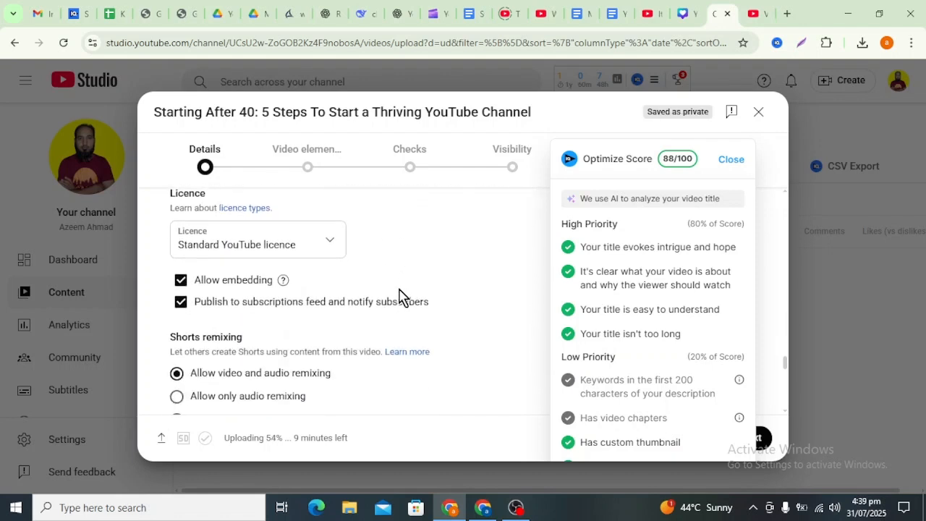
Disable embedding of the video and set Shorts remixing to "Don't allow remixing".
click(192, 282)
mouse_move(283, 284)
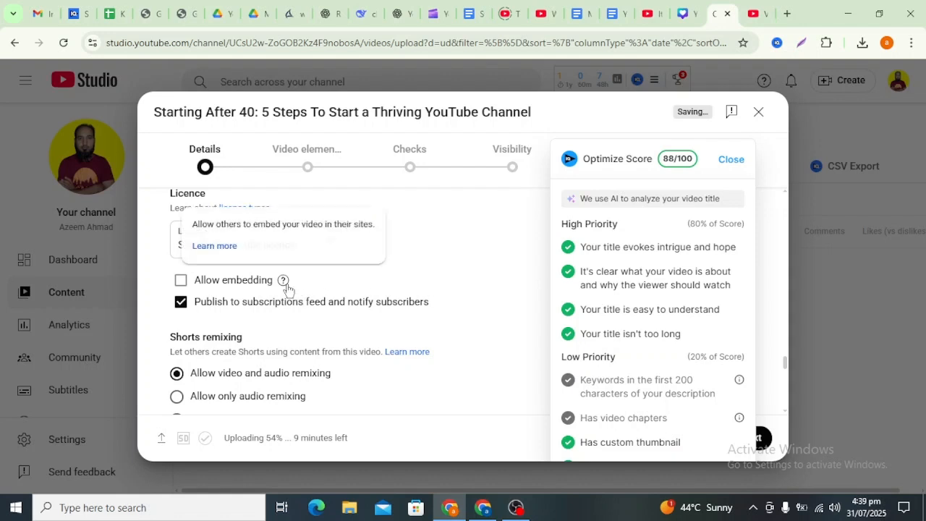
scroll(430, 287, down, 2)
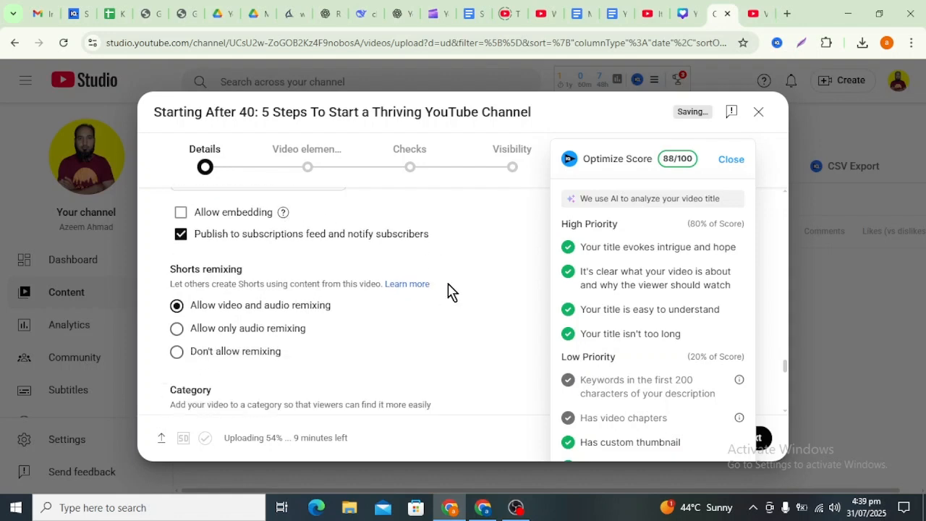
scroll(447, 292, down, 2)
click(176, 285)
Review the category, education, comments and ratings settings, and return to the video's description.
scroll(443, 275, down, 2)
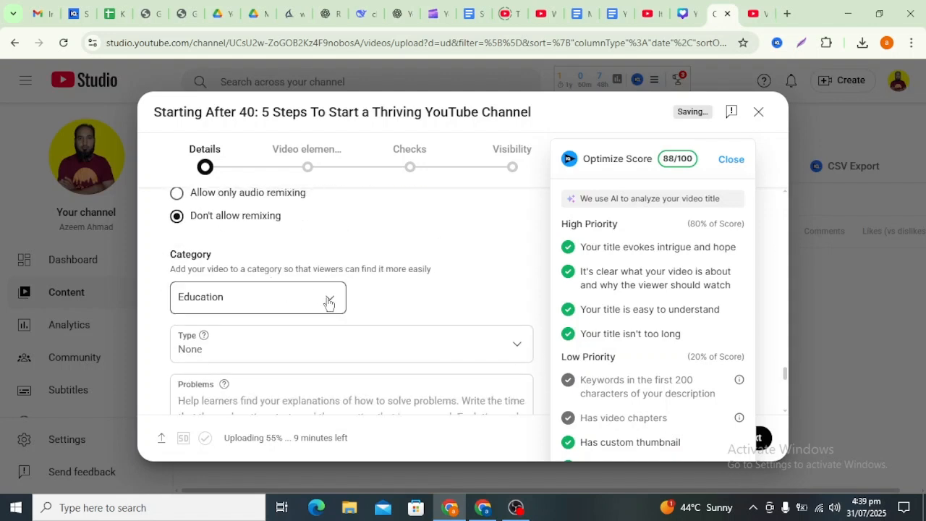
scroll(328, 303, down, 4)
scroll(260, 324, down, 8)
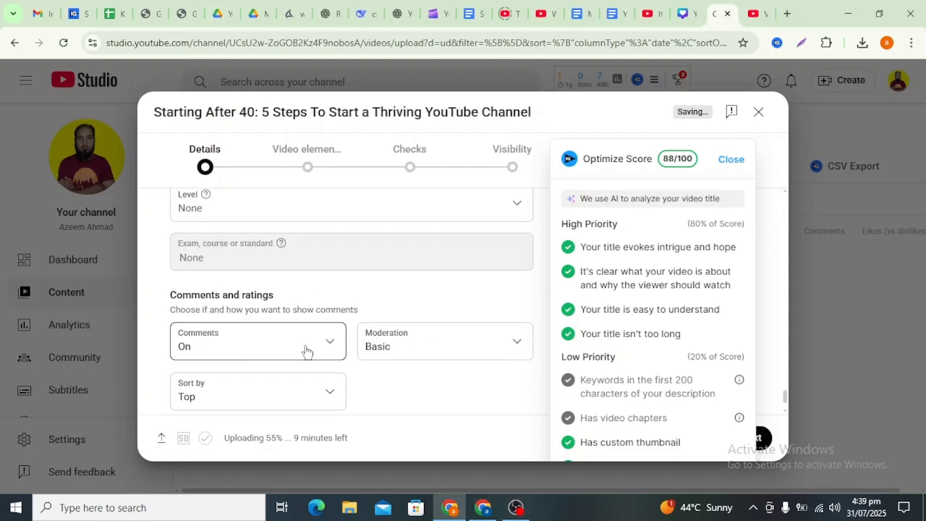
scroll(400, 318, down, 2)
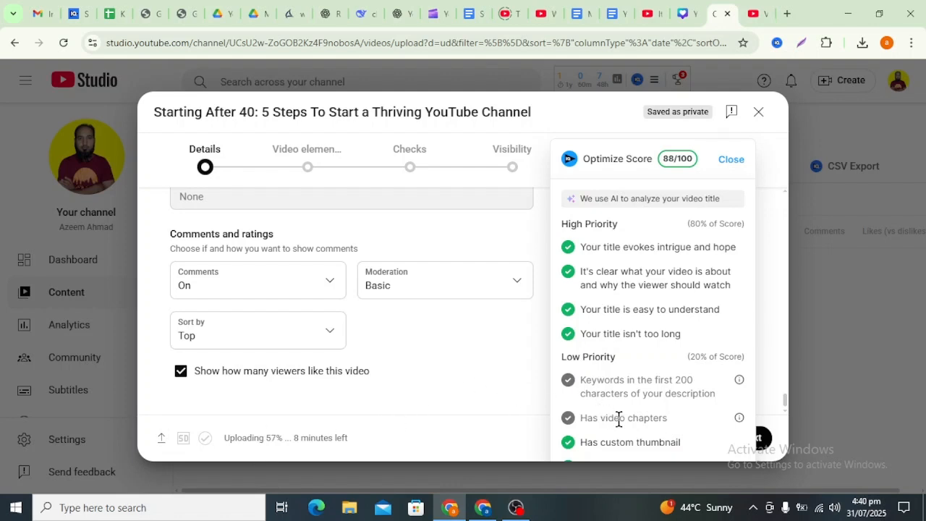
mouse_move(738, 418)
scroll(448, 351, up, 6)
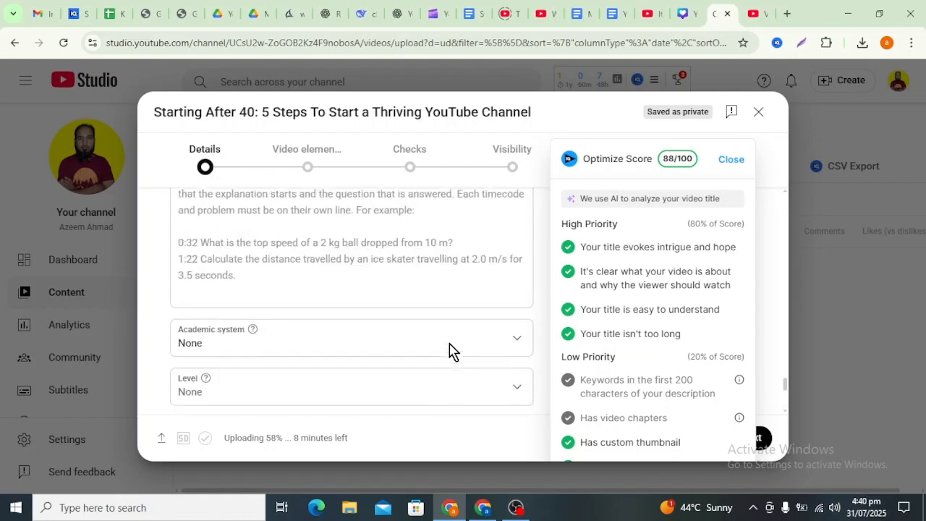
scroll(448, 351, up, 15)
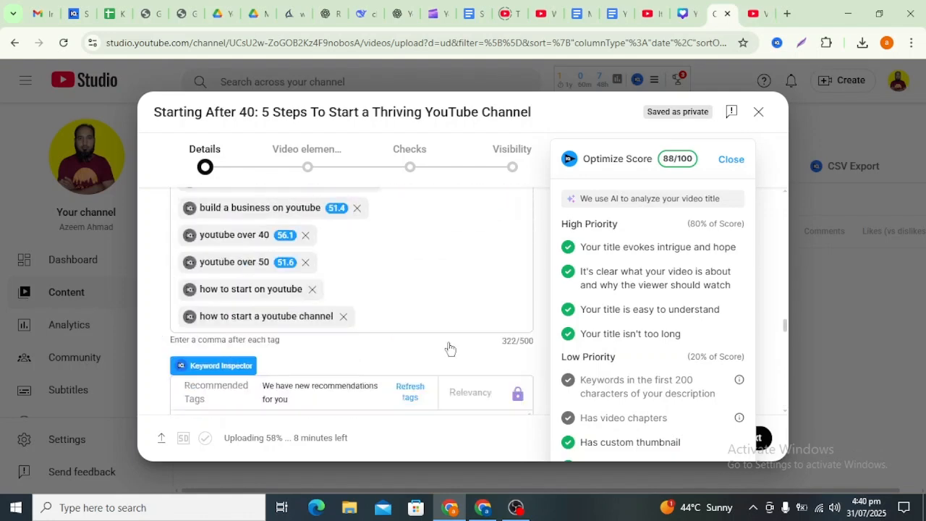
scroll(448, 349, up, 15)
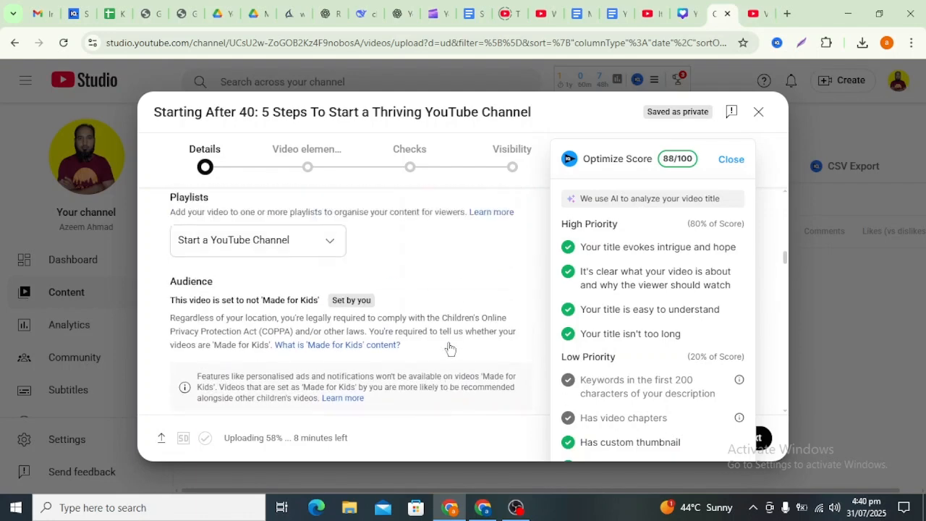
scroll(449, 349, up, 15)
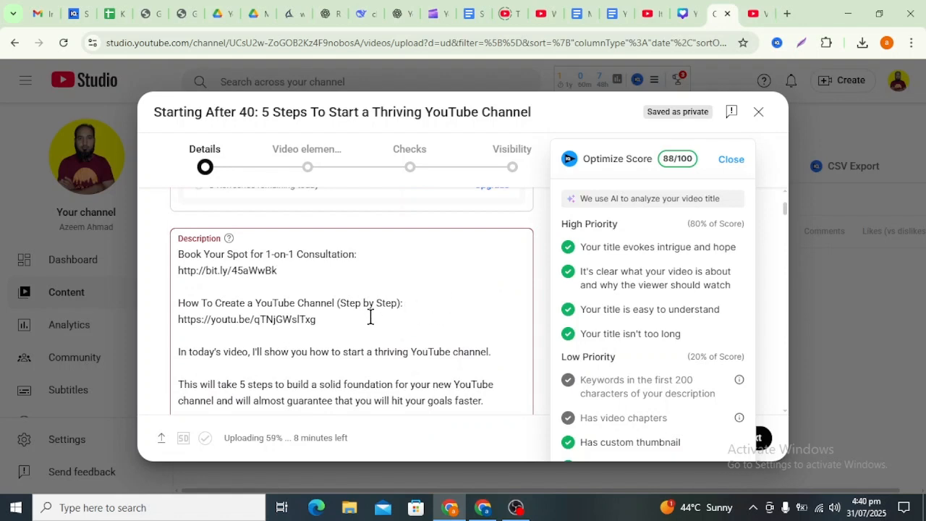
Check the details of the related video "How To Create A YouTube Channel For People Over 40" against the link in the new video's description.
click(756, 16)
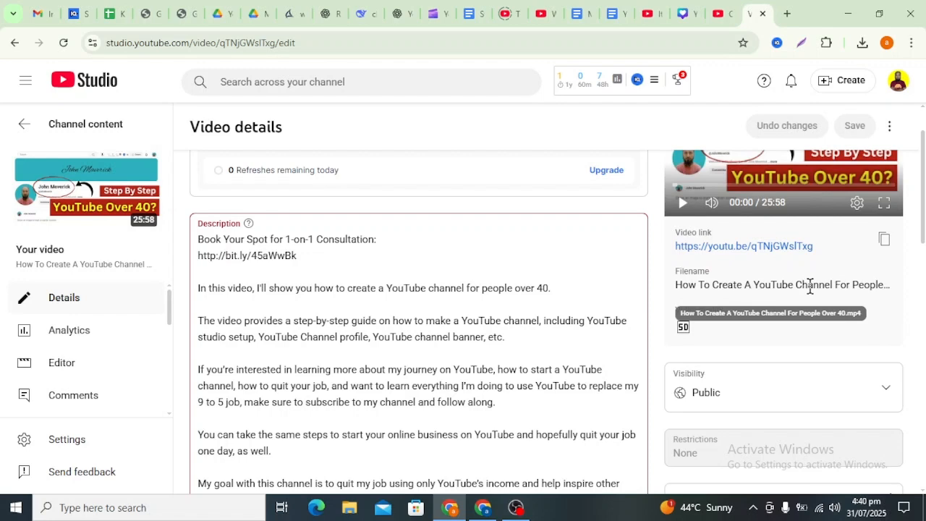
scroll(583, 285, up, 2)
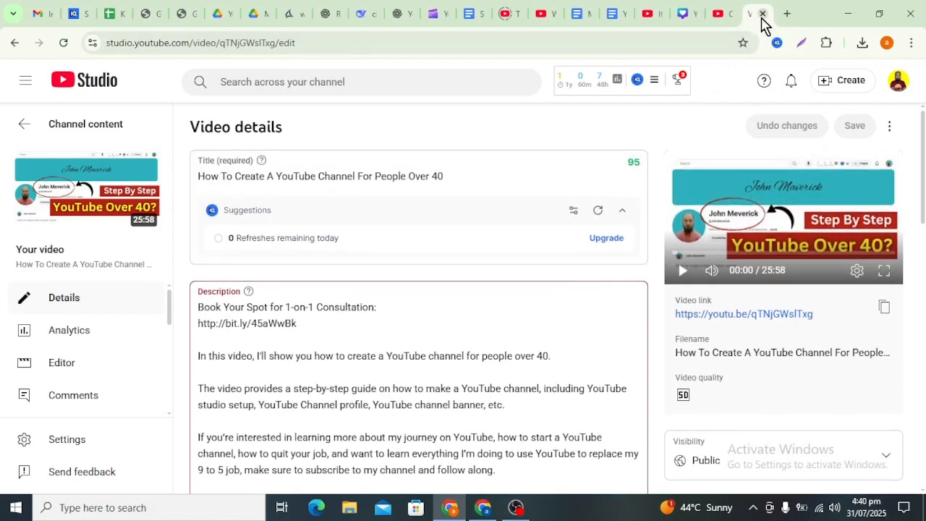
click(722, 14)
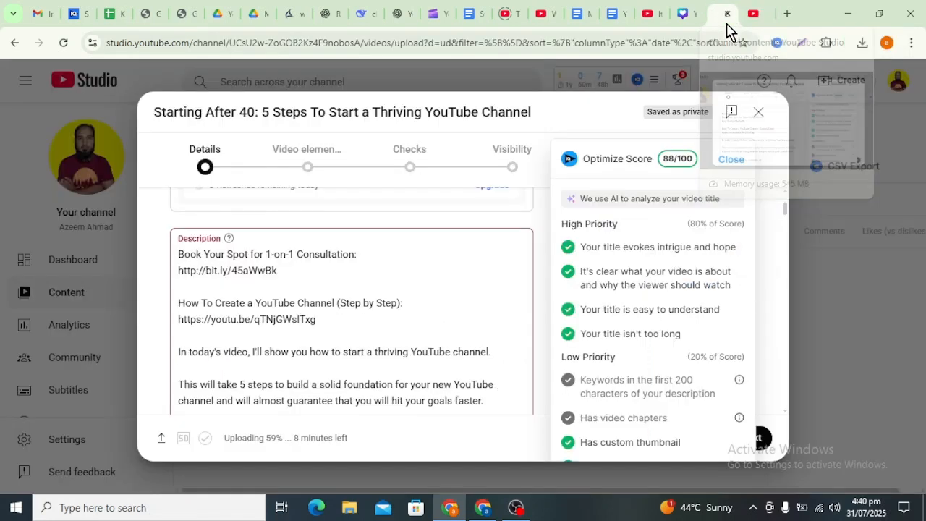
click(757, 16)
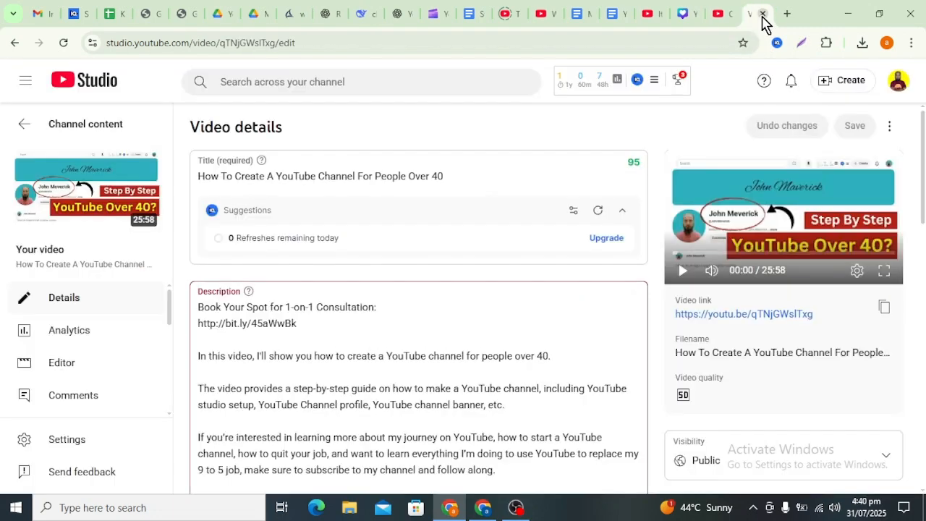
click(720, 18)
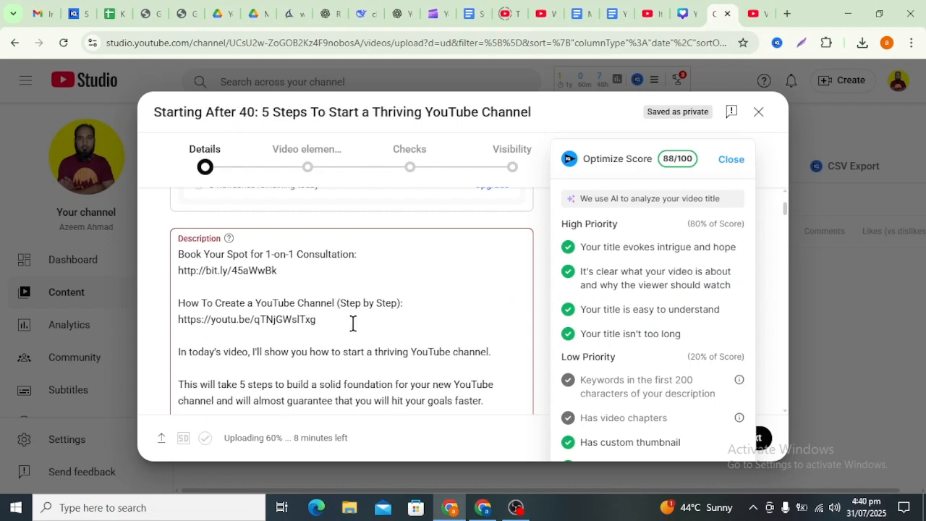
Advance the upload to the video elements stage and open the cards editor, reloading it if it does not load.
click(313, 172)
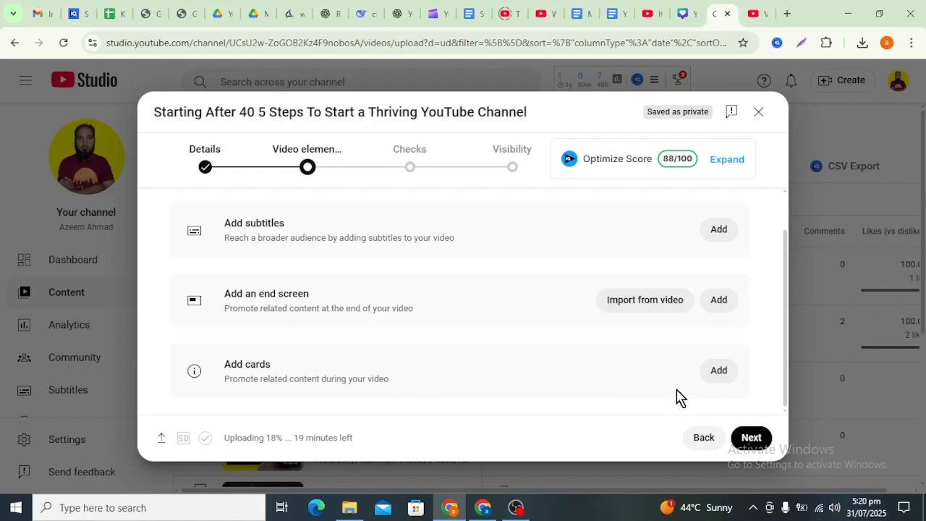
click(721, 376)
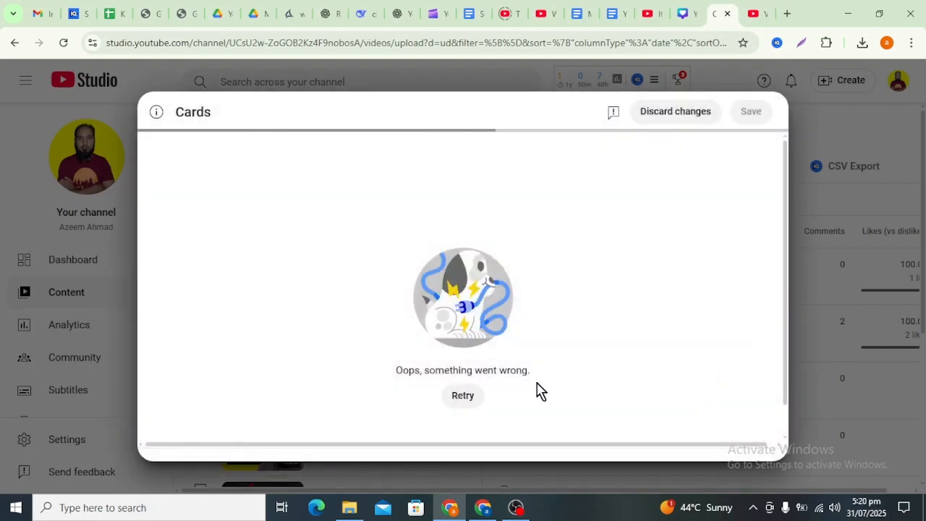
click(463, 395)
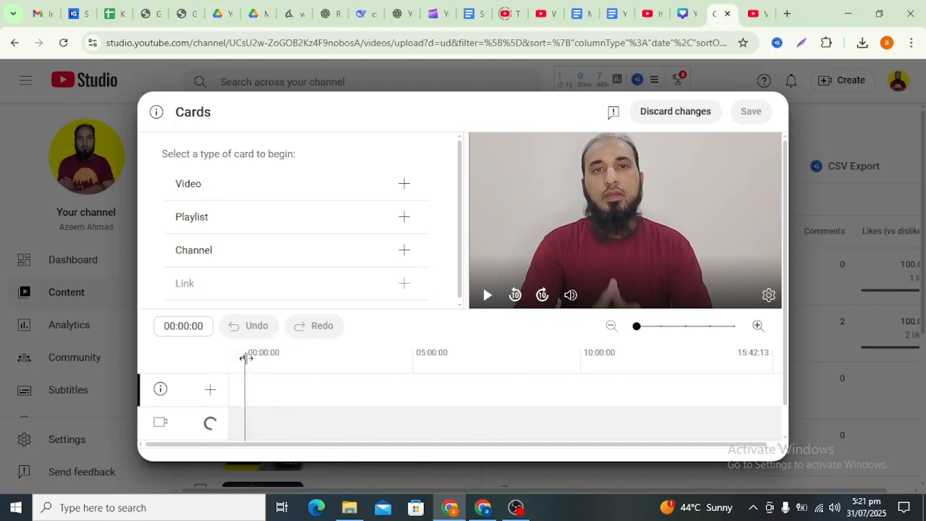
Add a video card at 10:51:24 that promotes the channel's video "How To Create A YouTube Channel For People Over 40".
drag(247, 357, 609, 359)
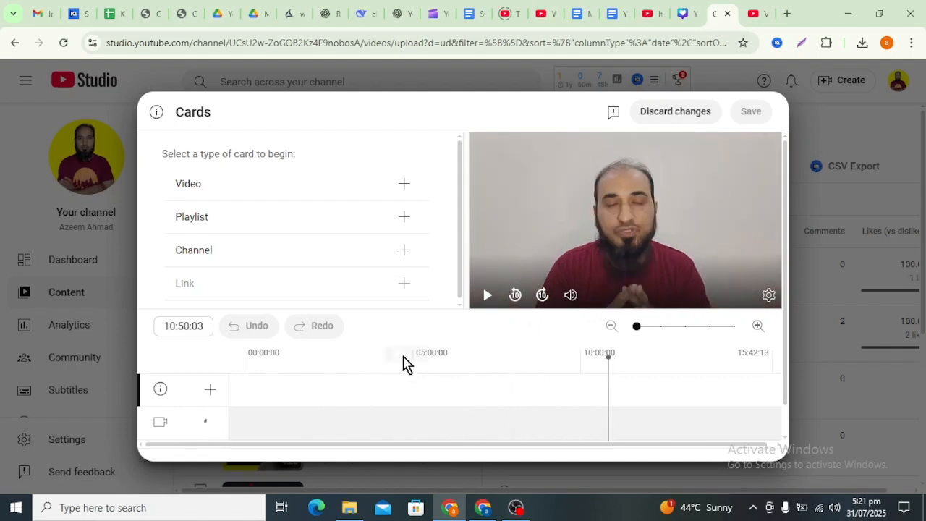
click(487, 295)
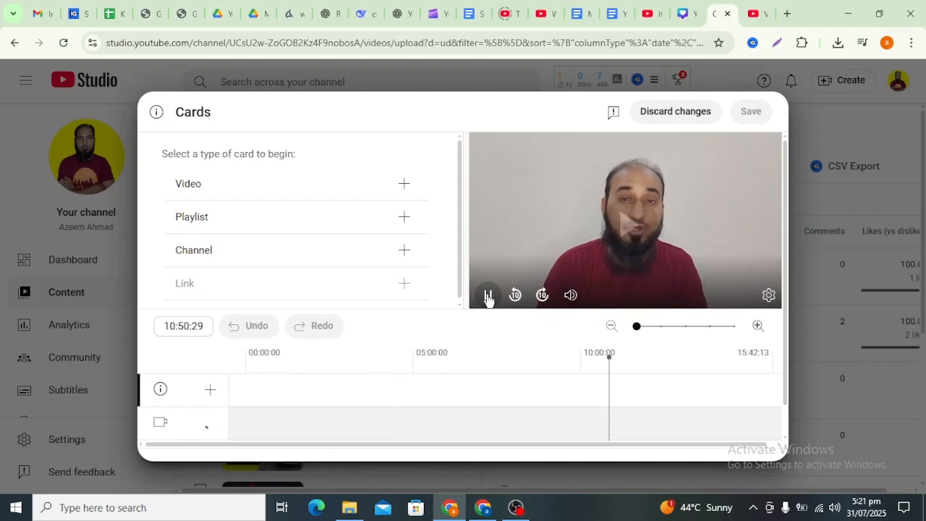
click(488, 296)
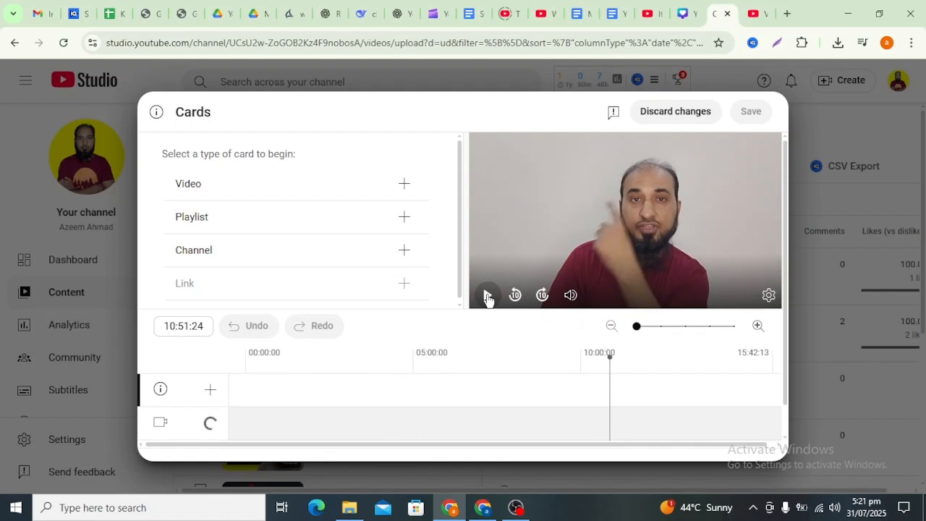
click(405, 185)
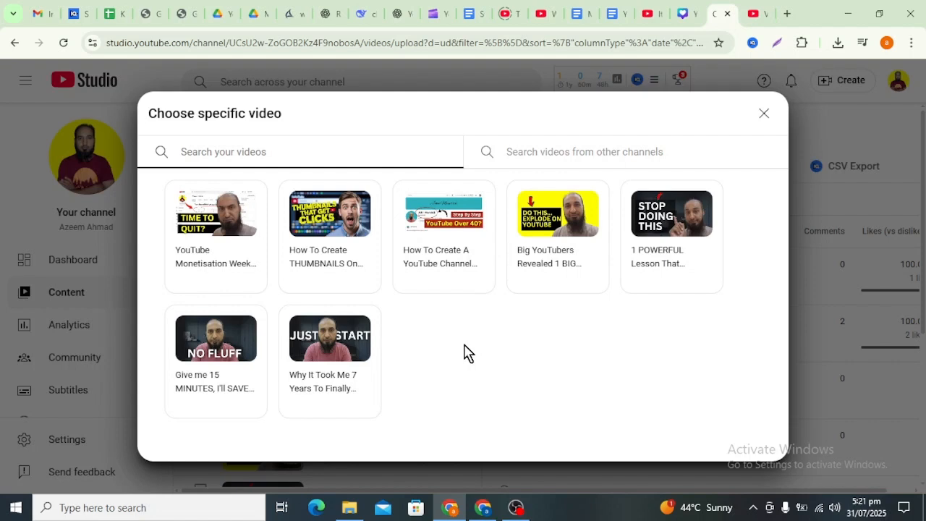
click(443, 219)
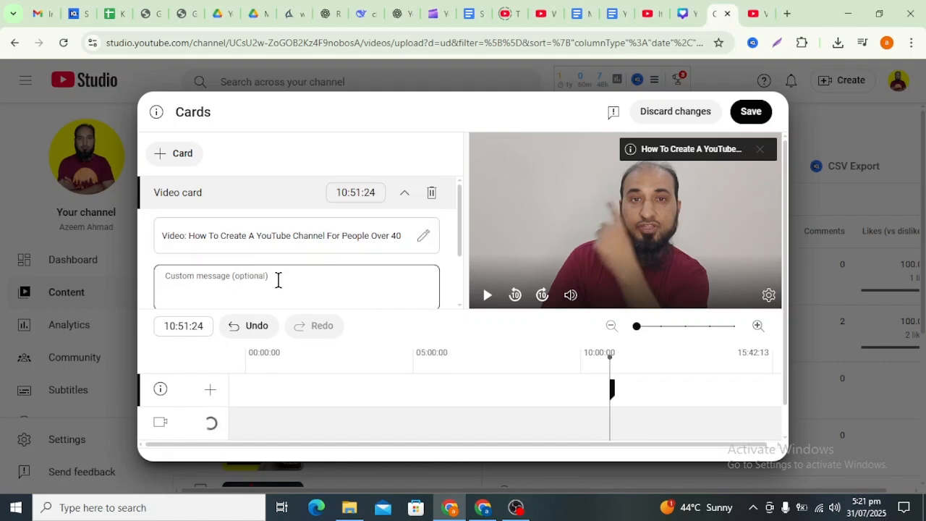
Look over the video card's optional custom message and teaser text, leave them empty, and save the cards.
scroll(278, 279, down, 1)
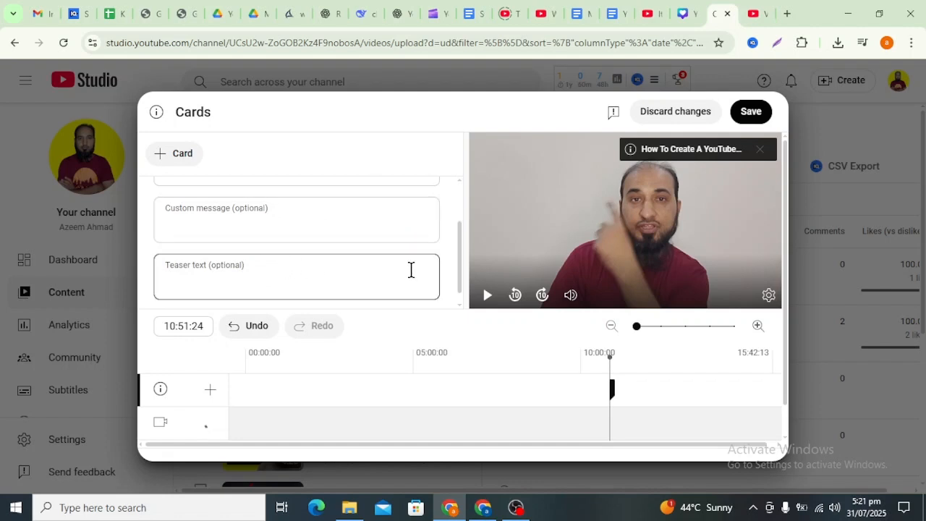
drag(461, 262, 458, 238)
click(231, 258)
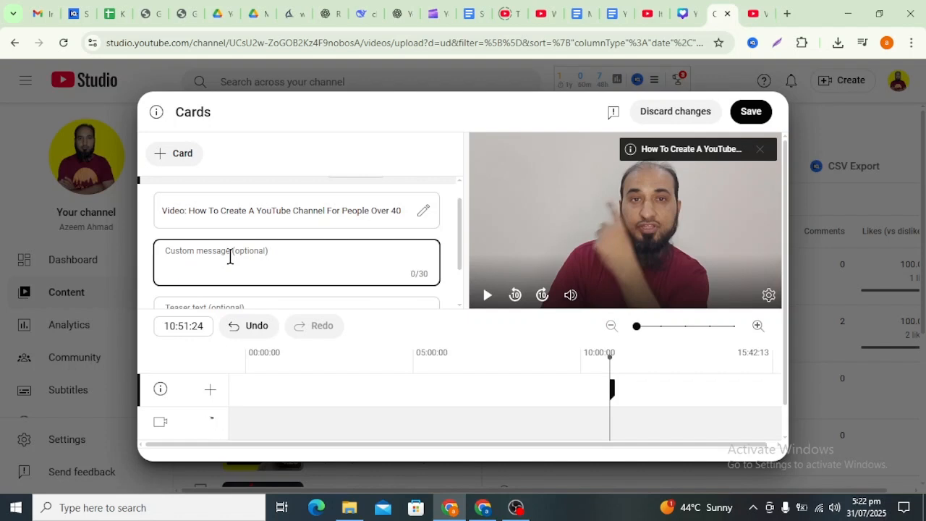
scroll(236, 258, down, 1)
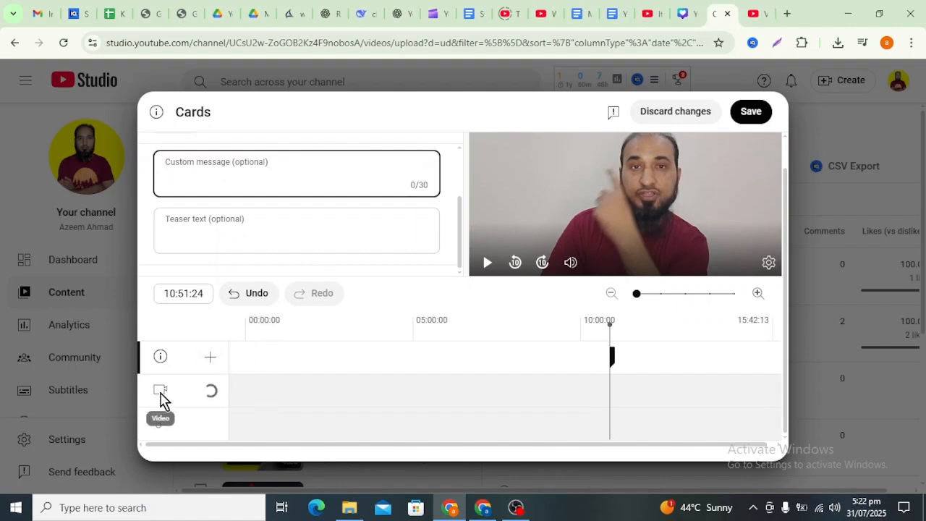
scroll(277, 252, up, 3)
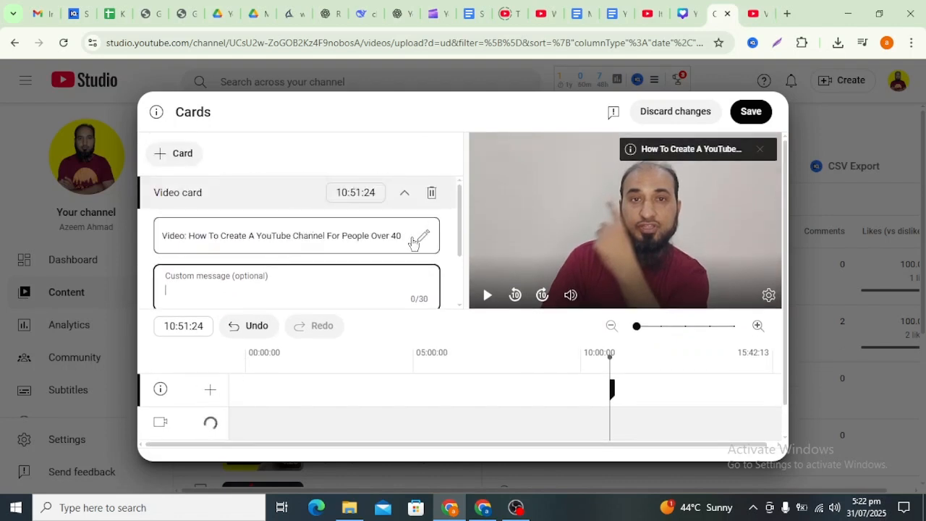
click(745, 116)
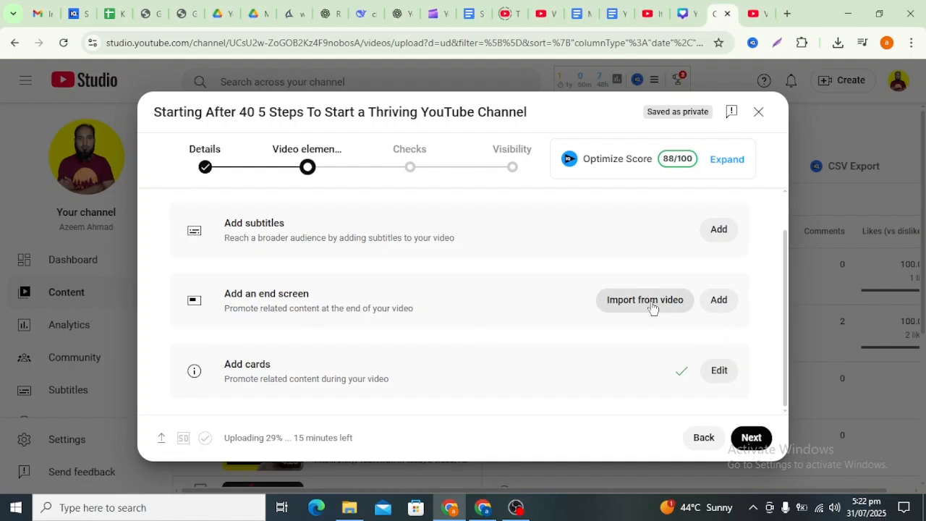
Open the end screen editor, retrying if it does not load, and apply the first "1 video, 1 subscribe" template.
click(719, 302)
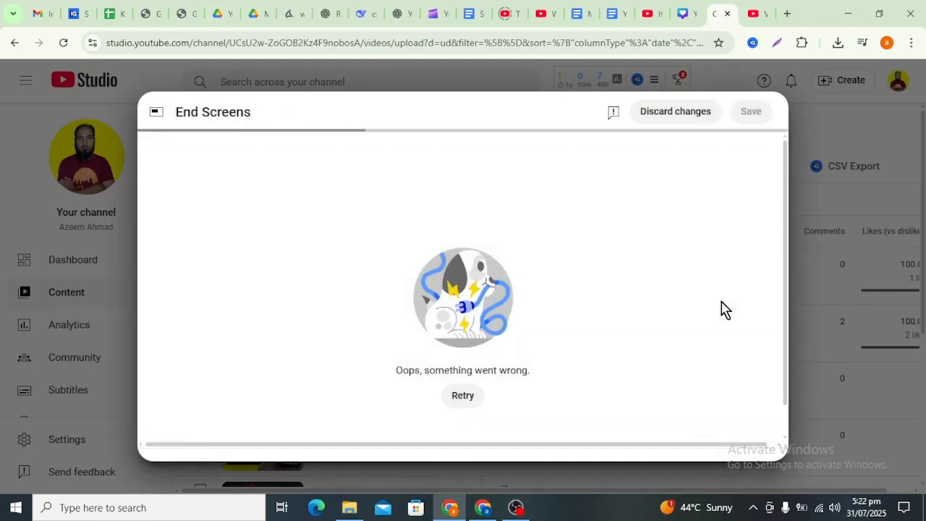
click(470, 397)
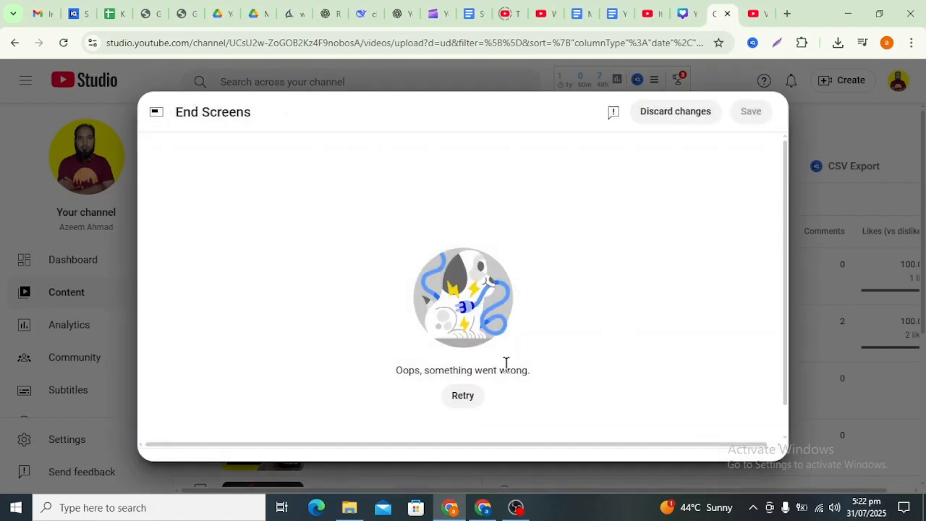
click(476, 398)
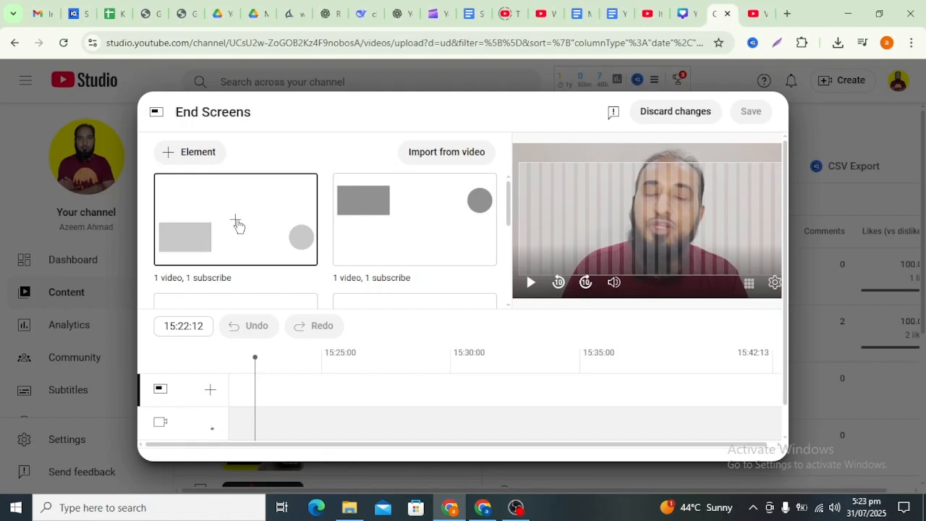
scroll(237, 224, down, 1)
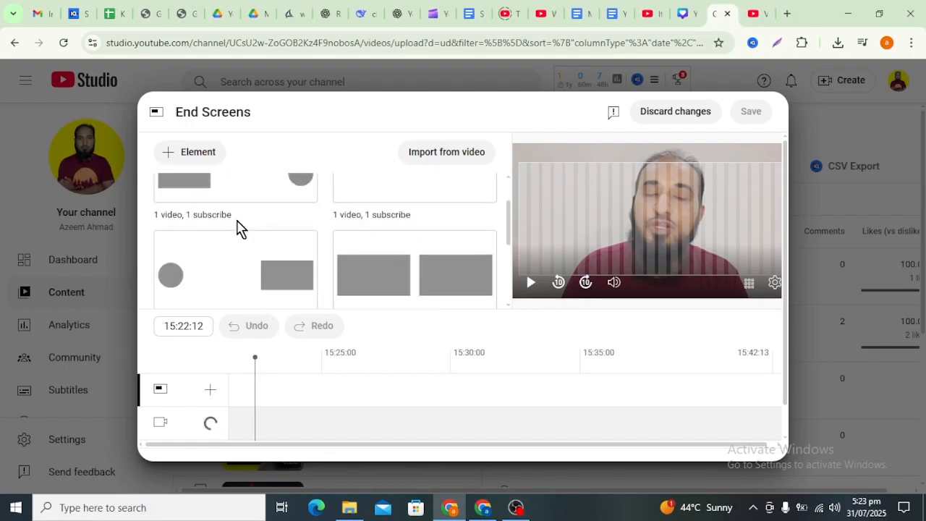
scroll(235, 223, up, 1)
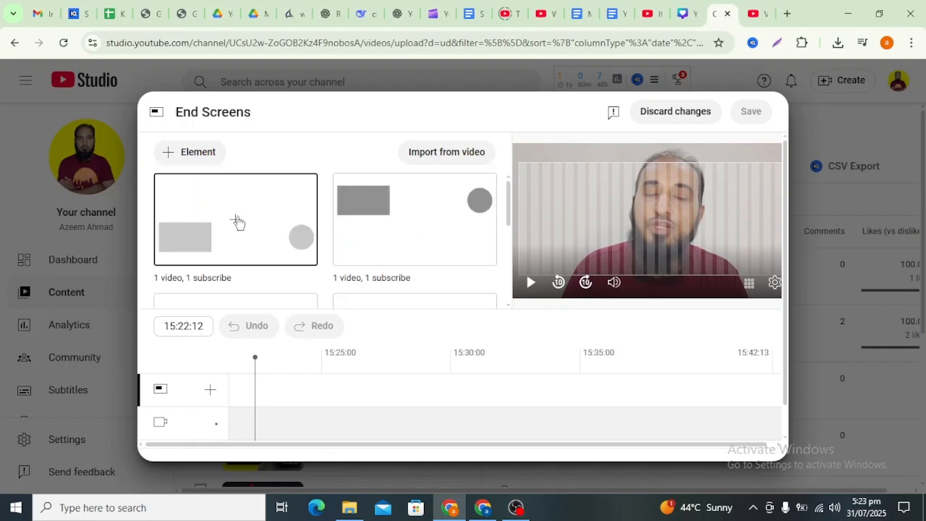
click(238, 222)
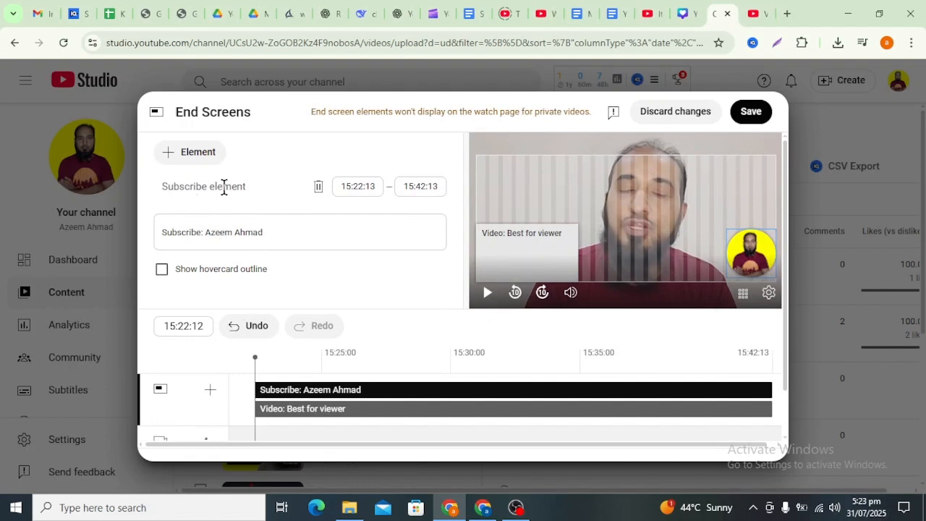
Set the end screen's video element to the specific video "1 POWERFUL Lesson That CHANGED Everything For Me".
scroll(297, 228, down, 1)
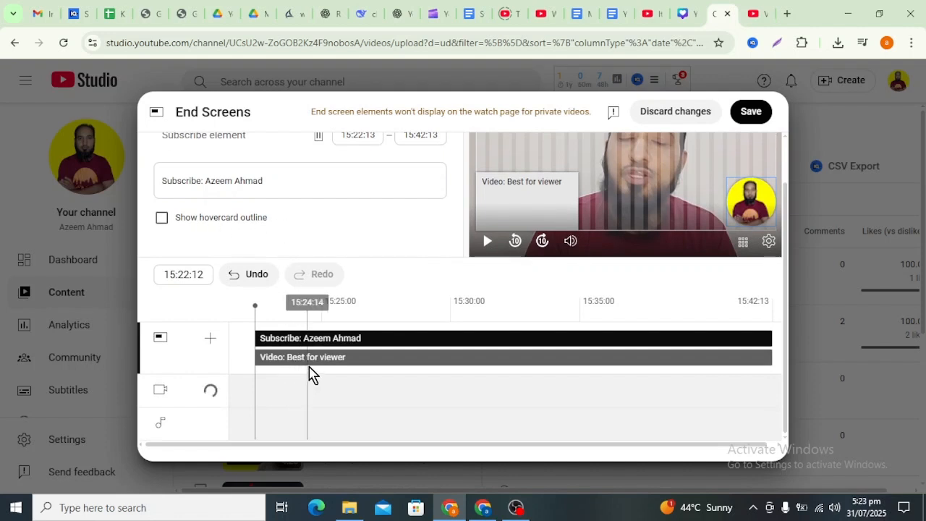
click(517, 192)
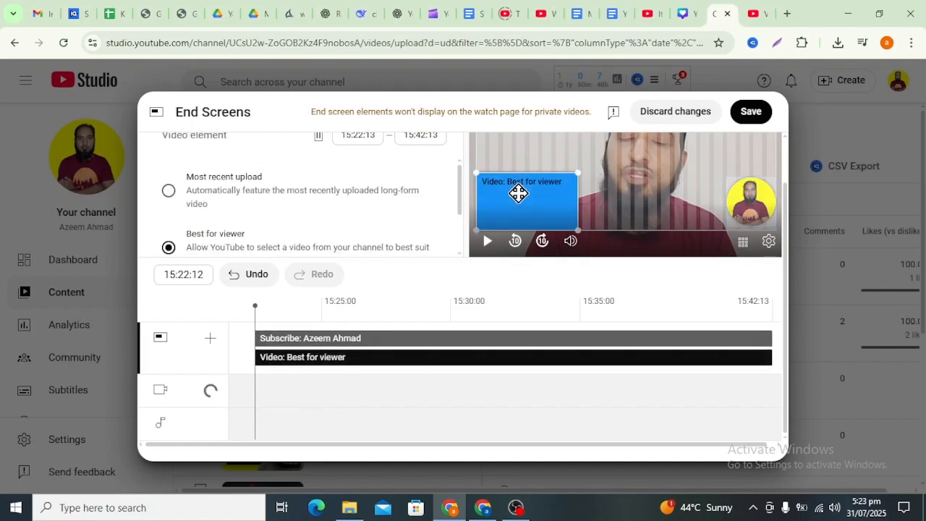
scroll(300, 319, up, 2)
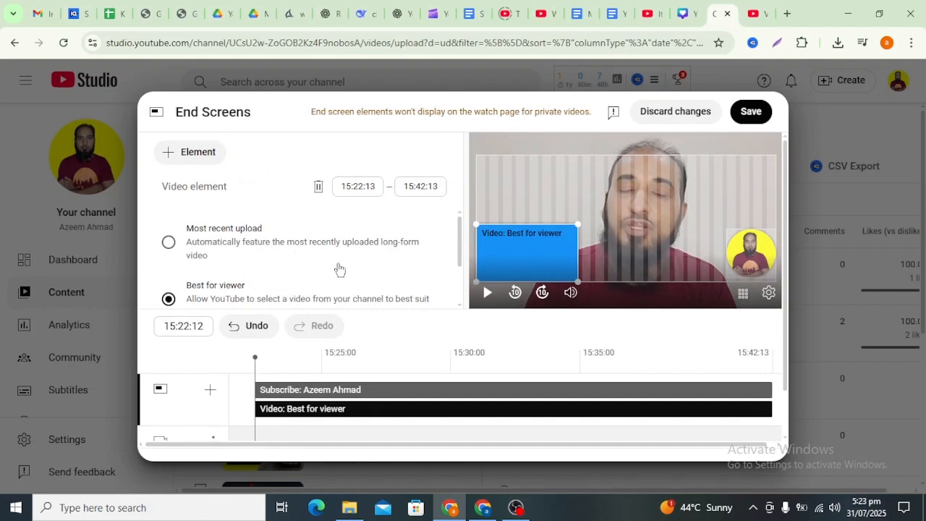
scroll(236, 271, down, 1)
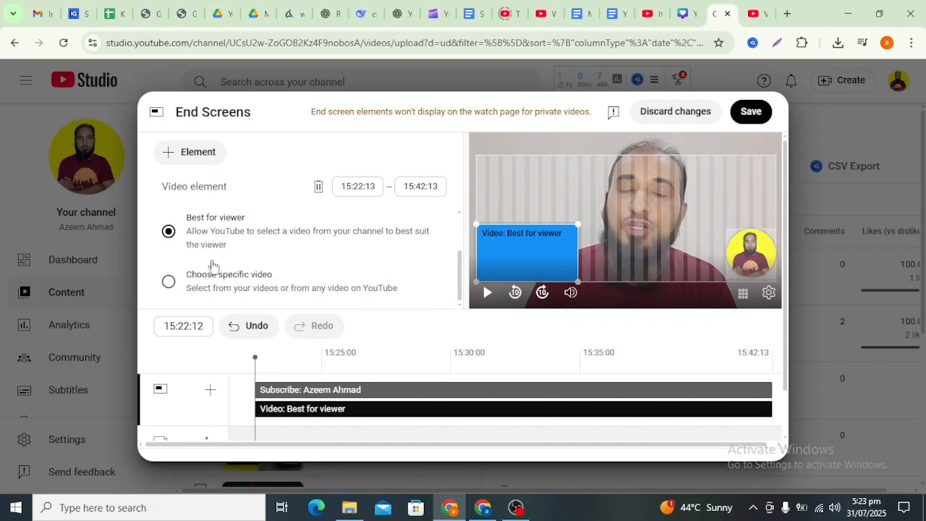
scroll(192, 269, down, 1)
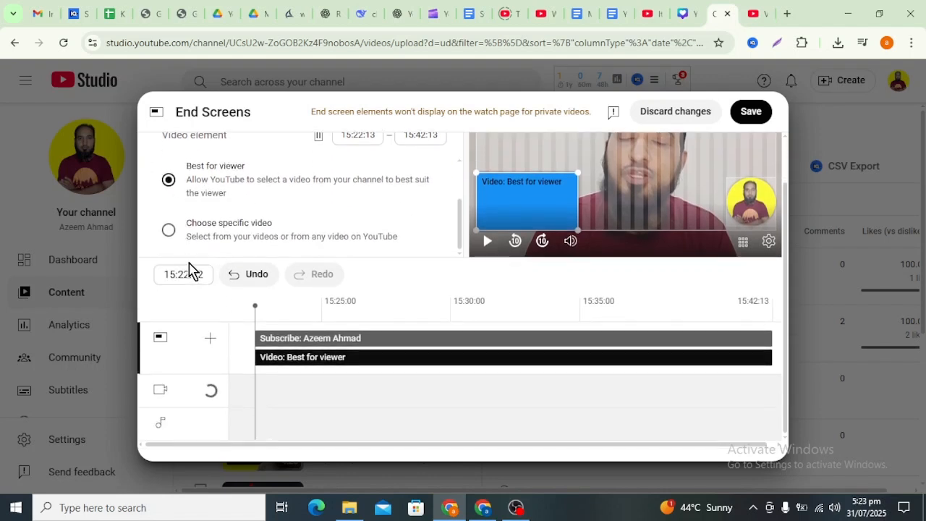
click(169, 231)
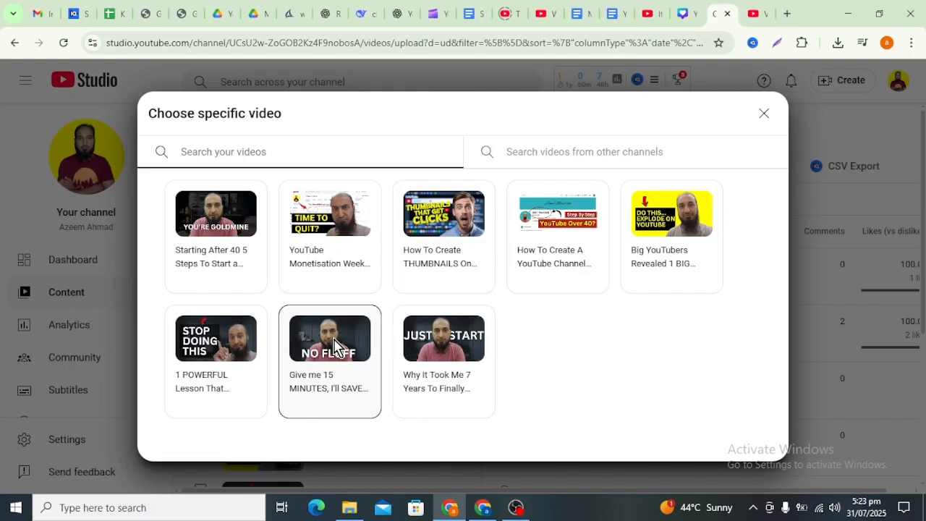
click(230, 345)
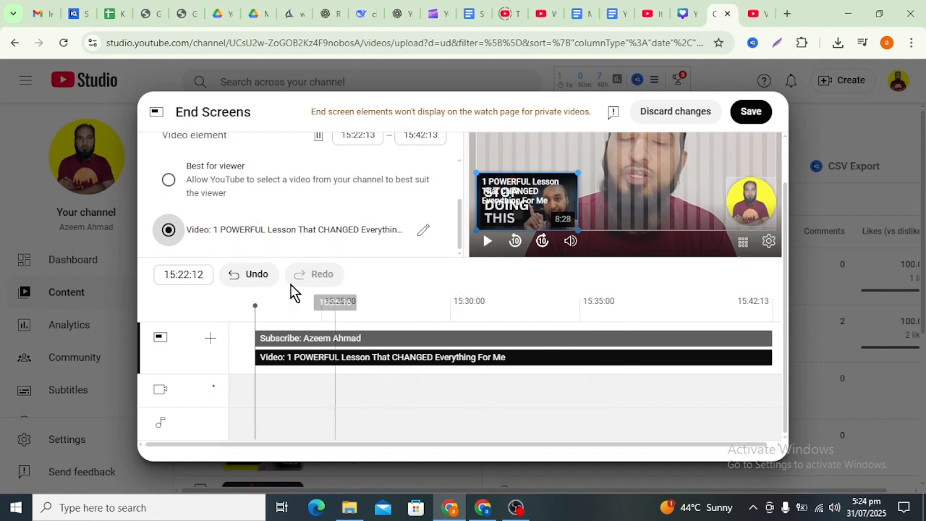
Check the end screen's video and subscribe elements in the preview and save the end screen.
scroll(279, 239, up, 1)
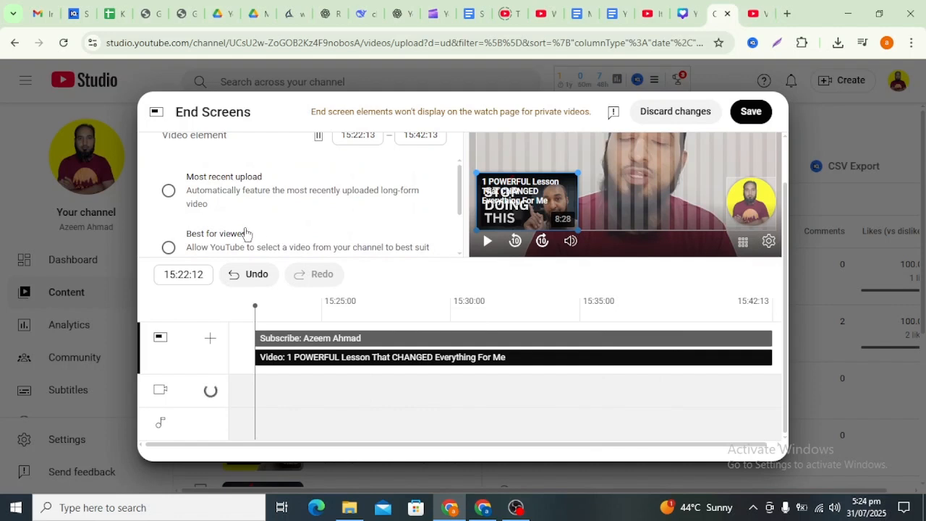
scroll(256, 228, up, 1)
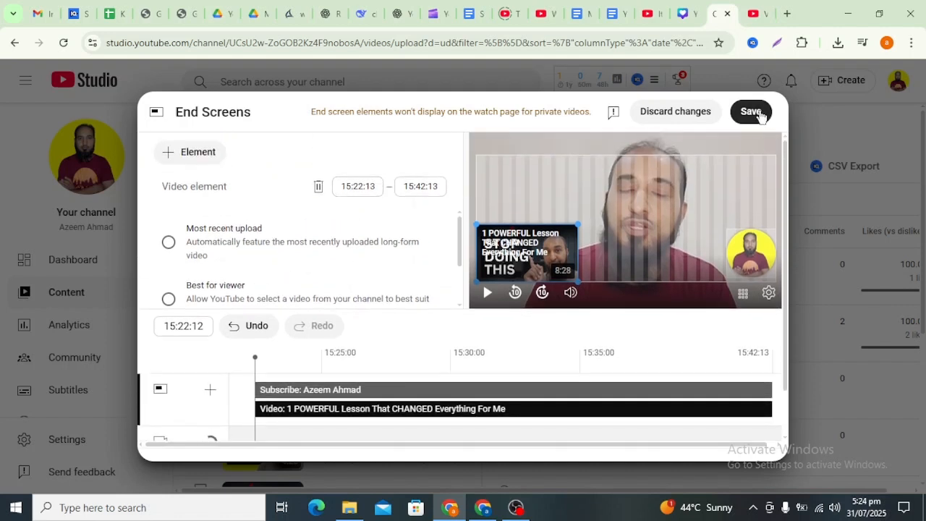
mouse_move(572, 238)
mouse_down()
mouse_move(597, 234)
mouse_move(572, 238)
mouse_up()
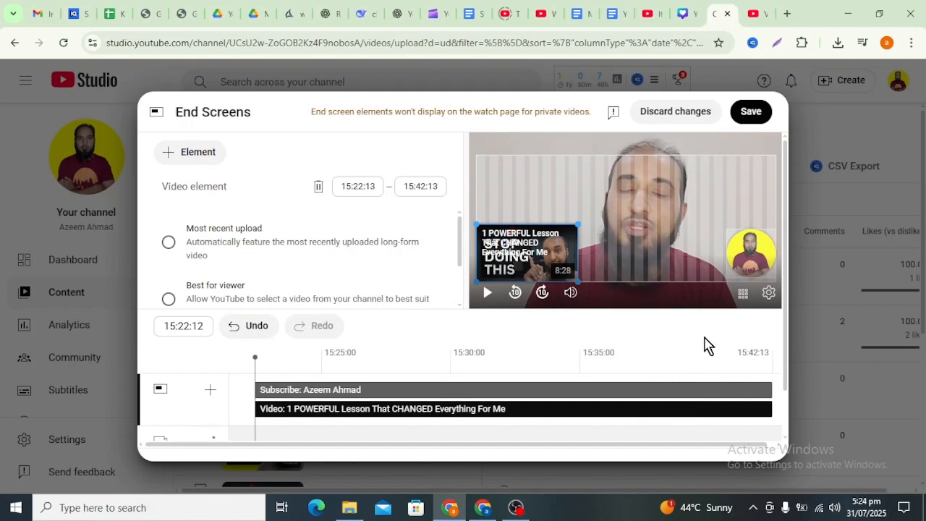
click(752, 114)
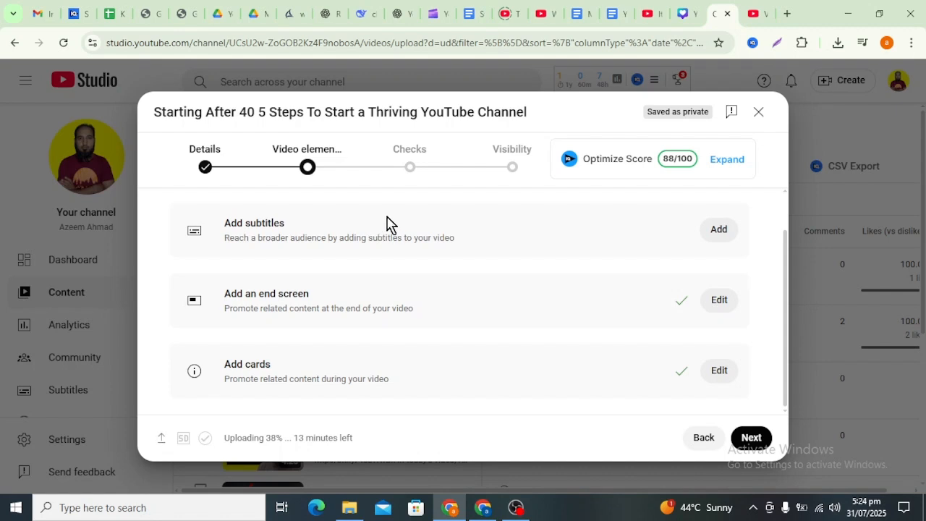
Open the English (United States) subtitles editor, review the ways to add captions, and close it without adding any.
click(719, 230)
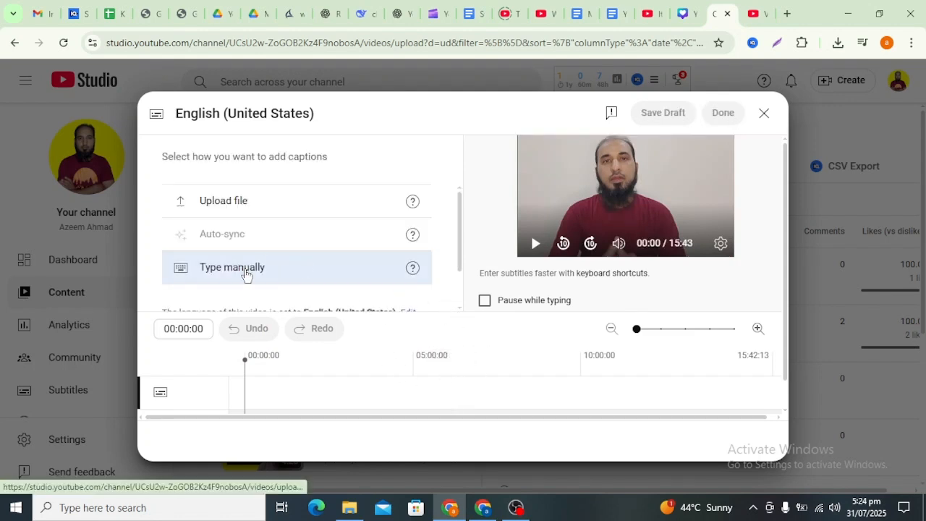
scroll(243, 213, down, 2)
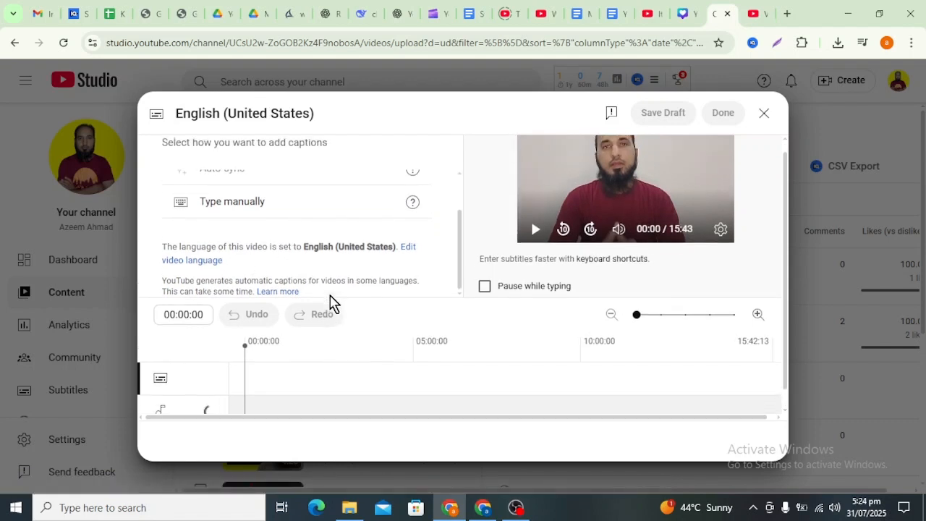
scroll(316, 258, up, 2)
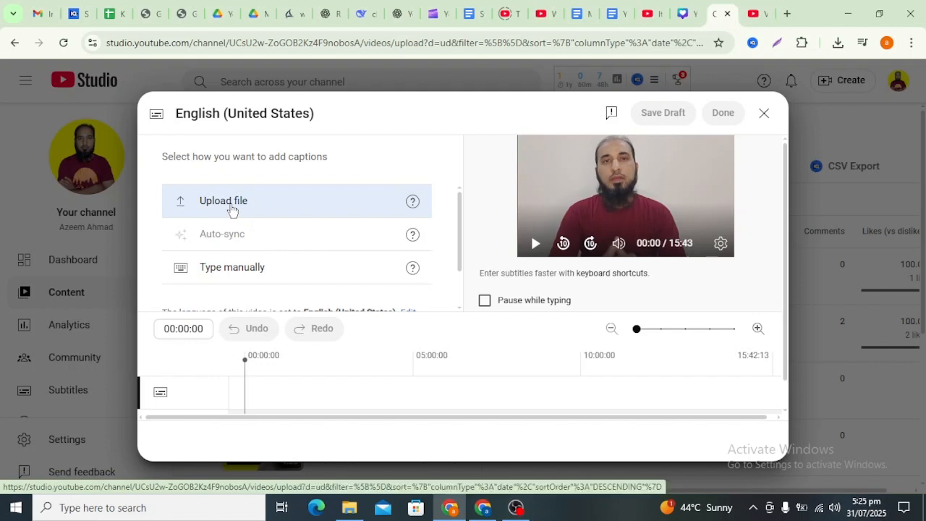
mouse_move(410, 238)
scroll(325, 304, down, 1)
scroll(496, 289, down, 1)
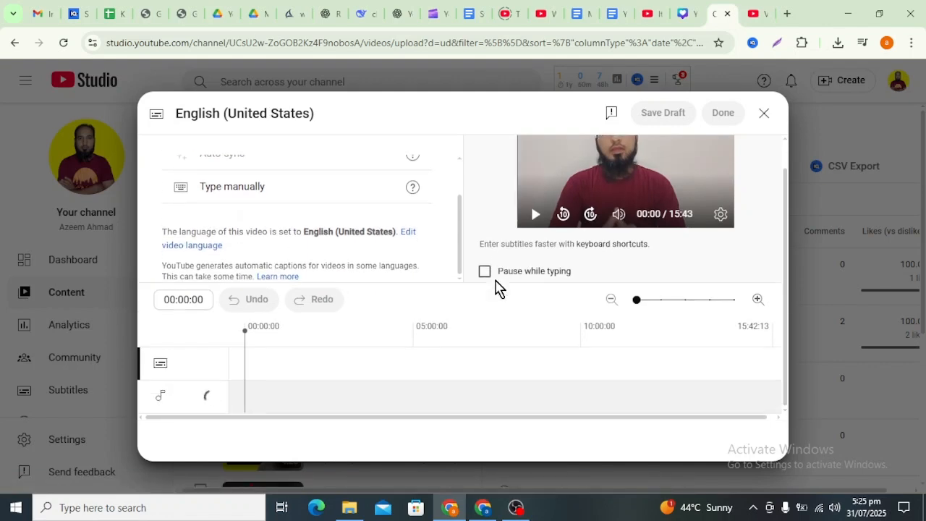
click(764, 113)
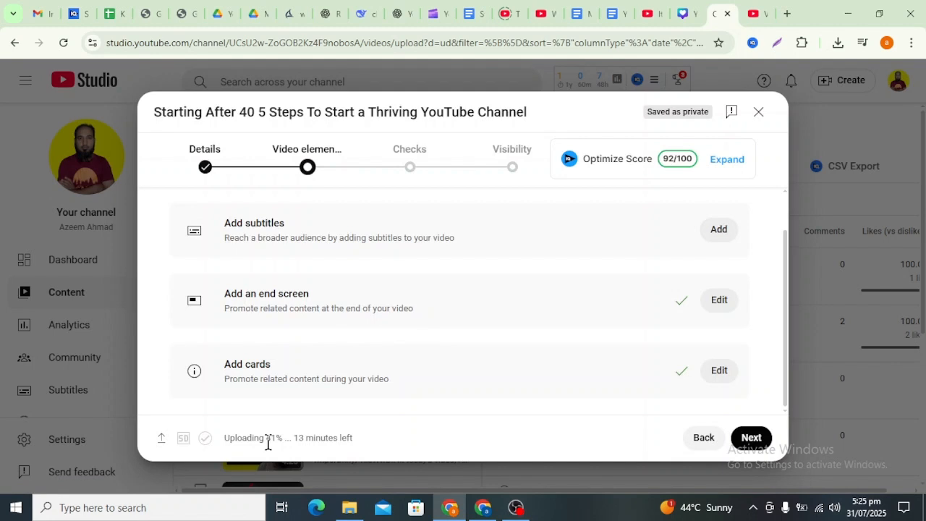
Advance the upload through the checks stage to the visibility stage and view the save or publish options.
mouse_move(519, 509)
click(410, 168)
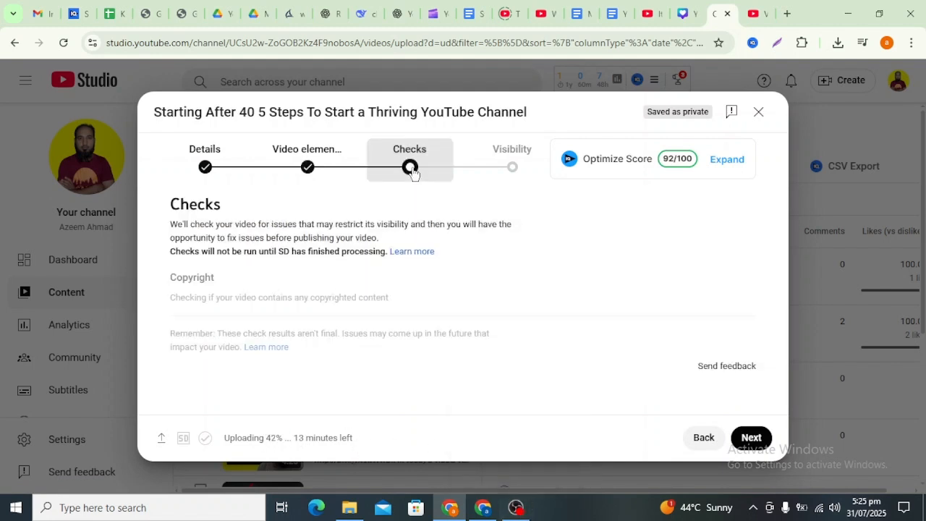
click(513, 167)
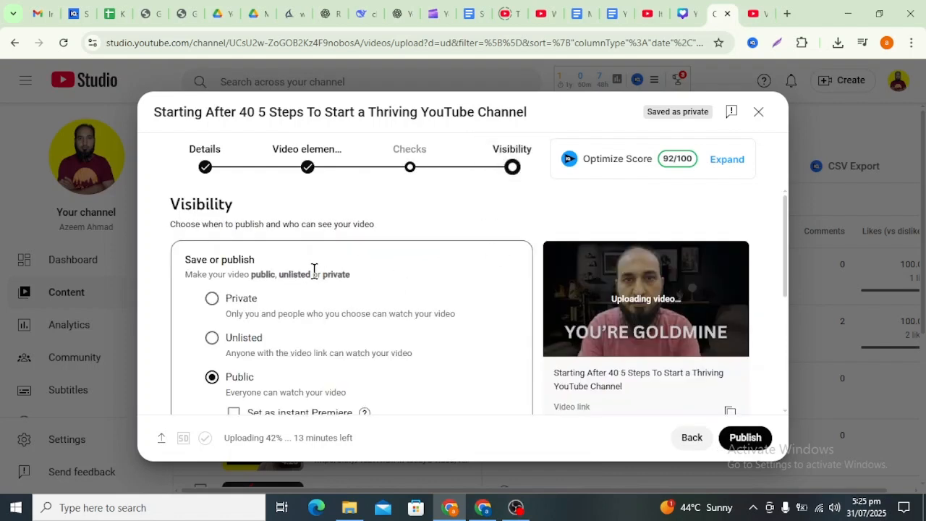
scroll(241, 259, down, 1)
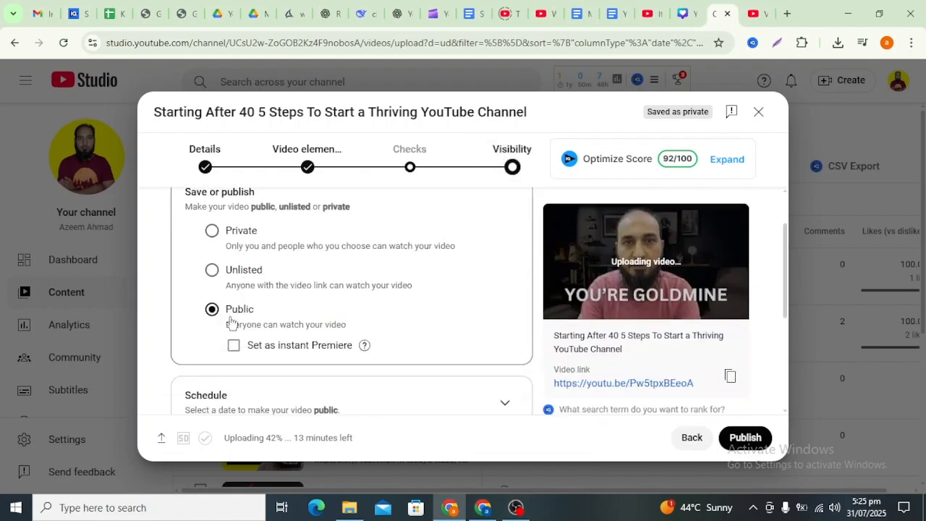
Return to the video's details and change the title to "YouTube After 40: 5 Steps To Start a Thriving YouTube Channel".
mouse_move(369, 353)
scroll(181, 273, down, 3)
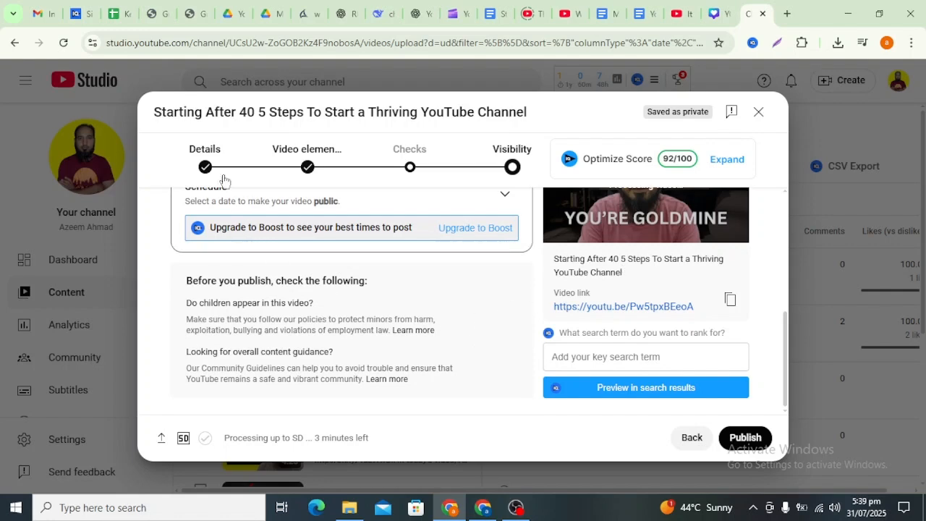
click(206, 162)
click(249, 252)
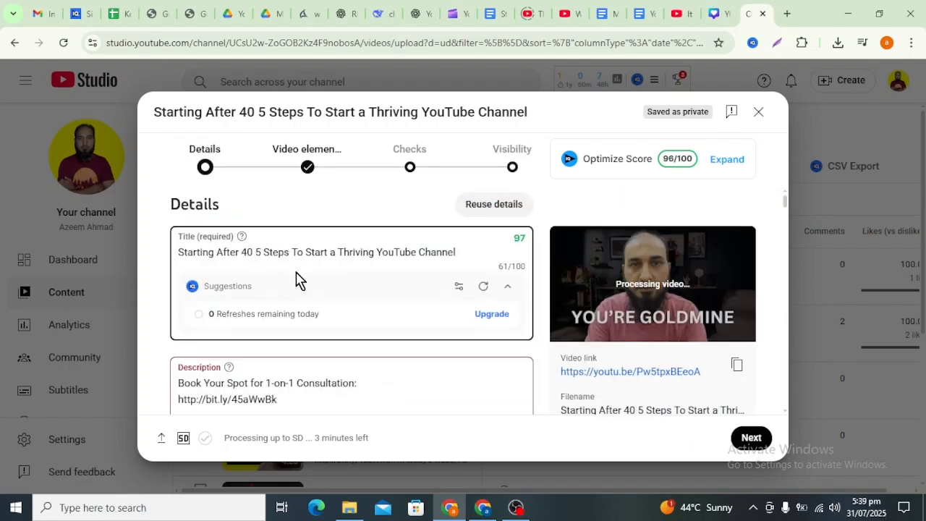
text(:)
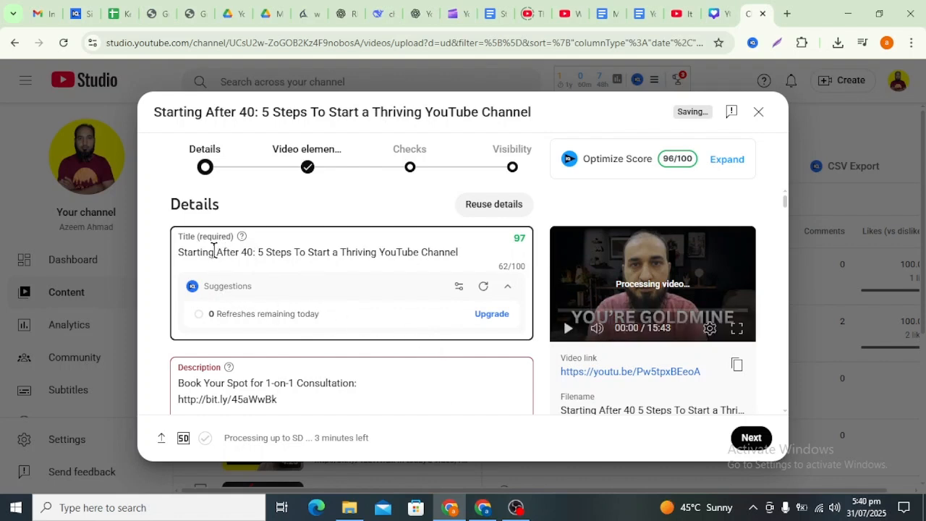
double_click(214, 250)
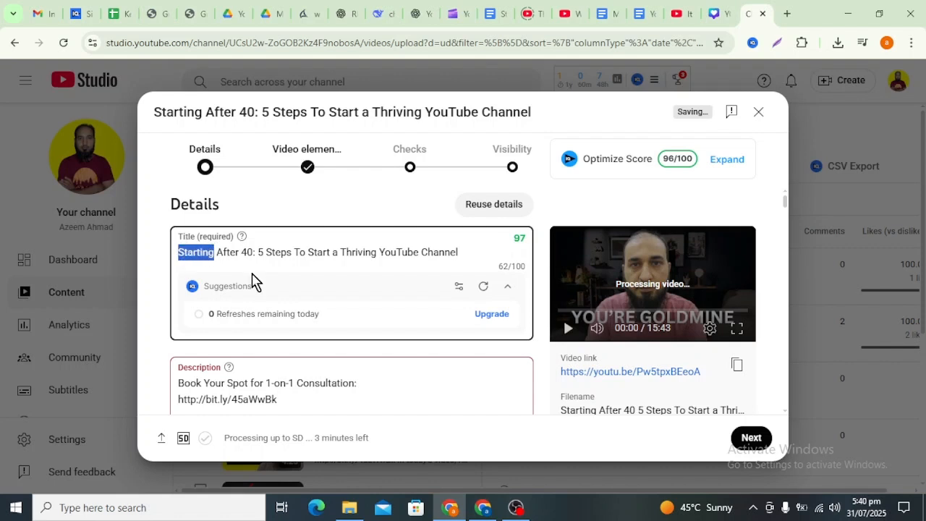
text(YouTube)
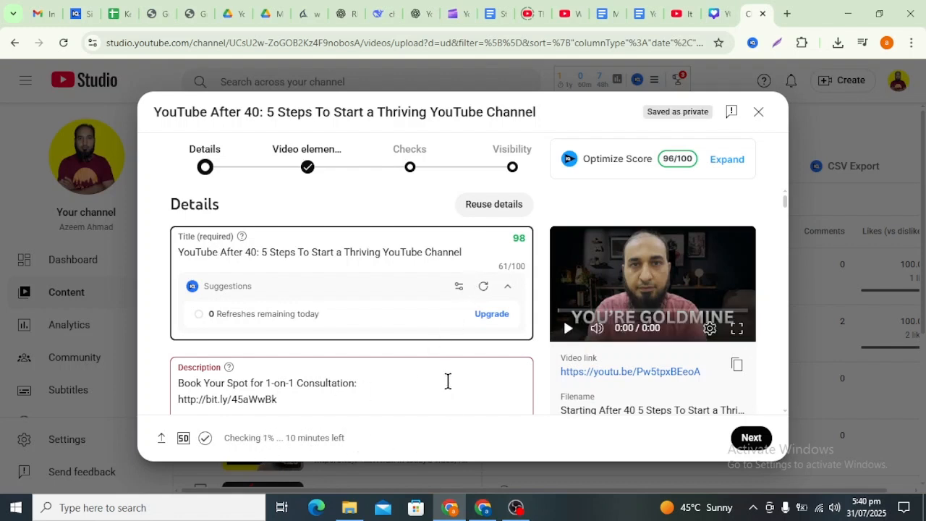
Advance the upload to the visibility stage and publish the video as public, closing the share-link dialog.
scroll(445, 381, down, 2)
scroll(463, 361, down, 1)
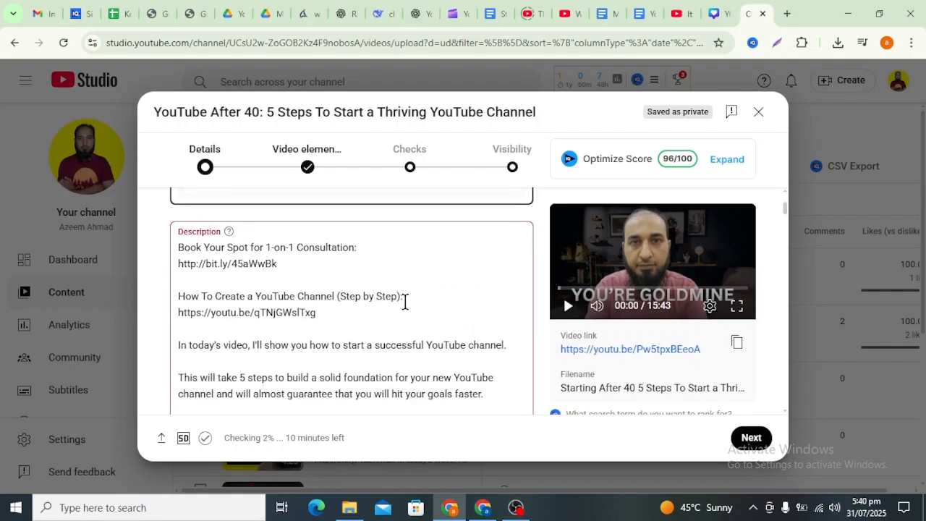
click(751, 437)
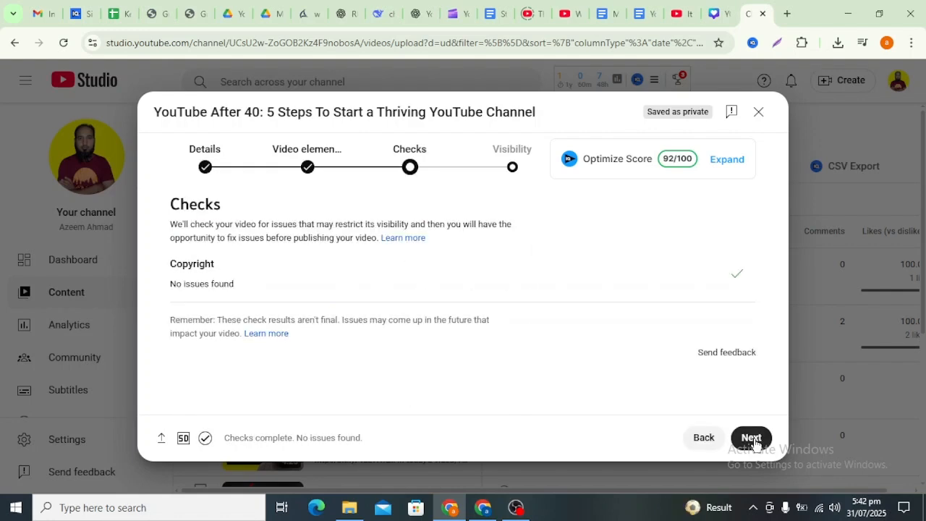
click(752, 438)
scroll(306, 342, down, 2)
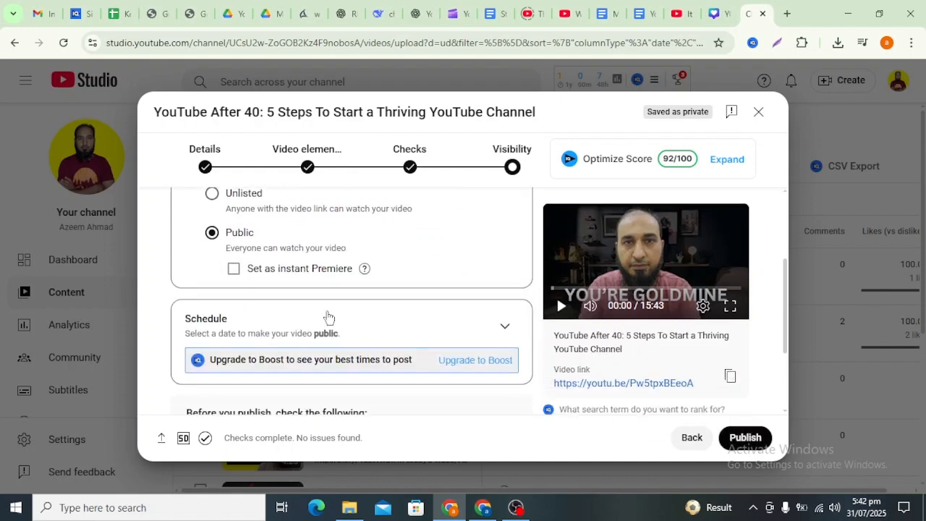
scroll(326, 317, down, 1)
click(745, 437)
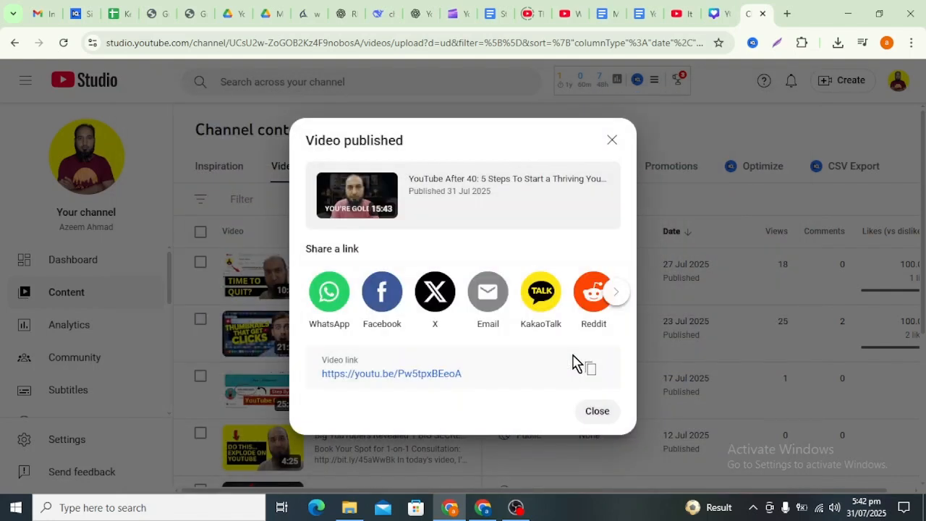
click(597, 412)
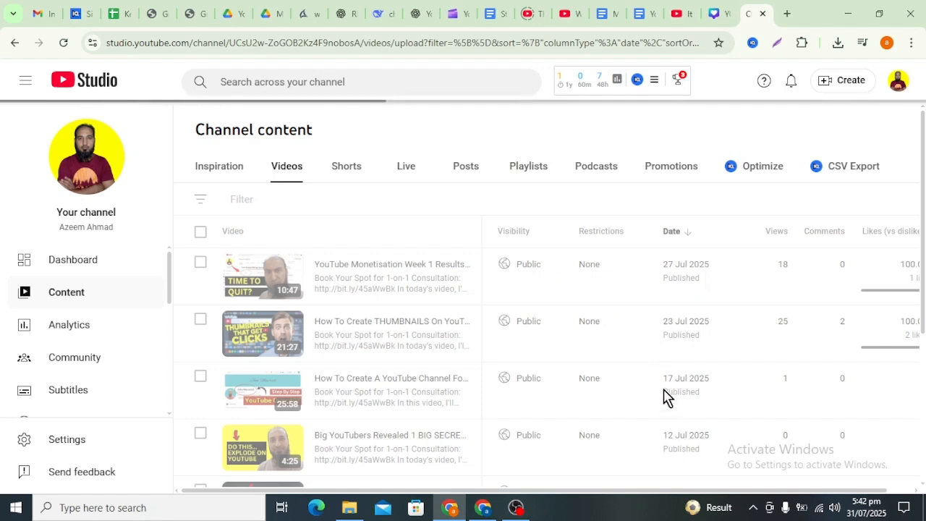